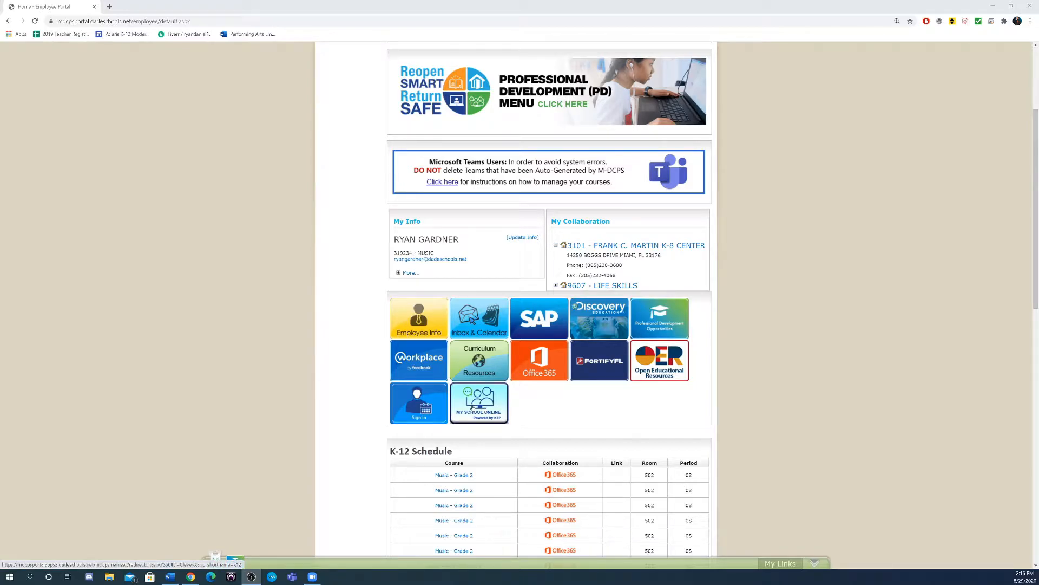
Step: Launch My School Online from the employee portal and open the Music - Grade 2 class from the class list
{"action": "left_click", "coordinate": [472, 408]}
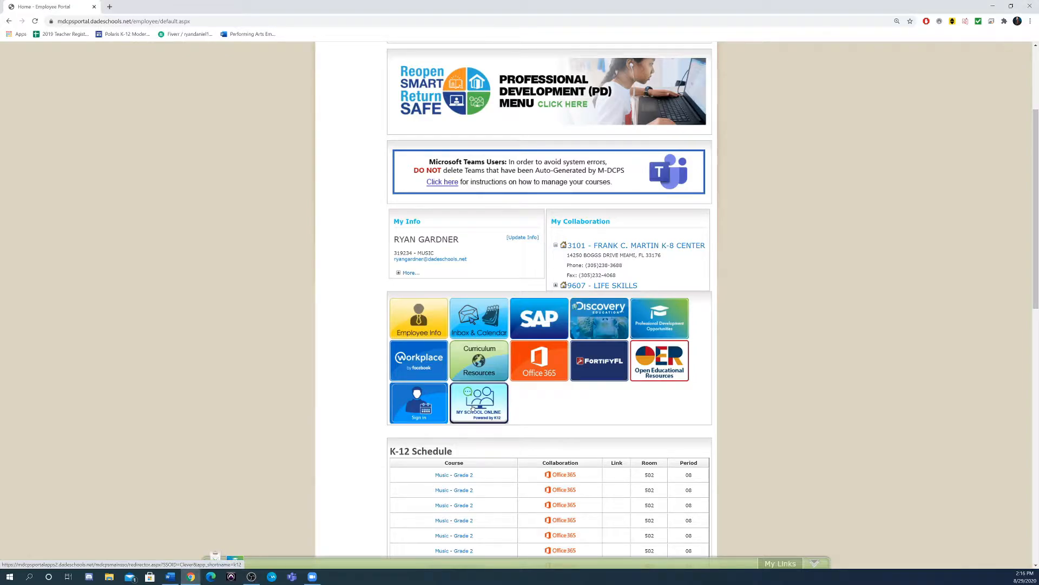
{"action": "left_click", "coordinate": [472, 408]}
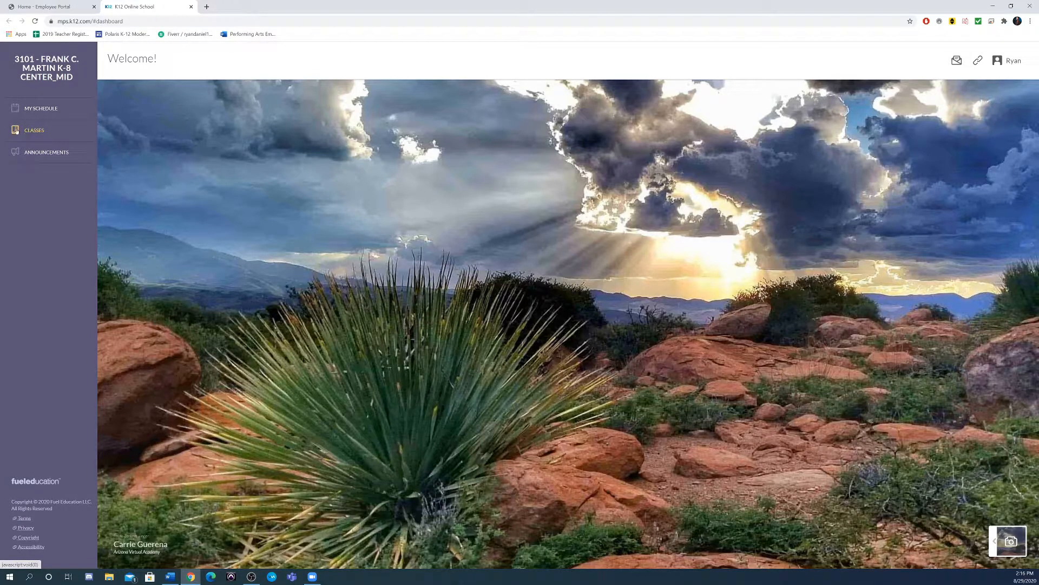
{"action": "left_click", "coordinate": [20, 133]}
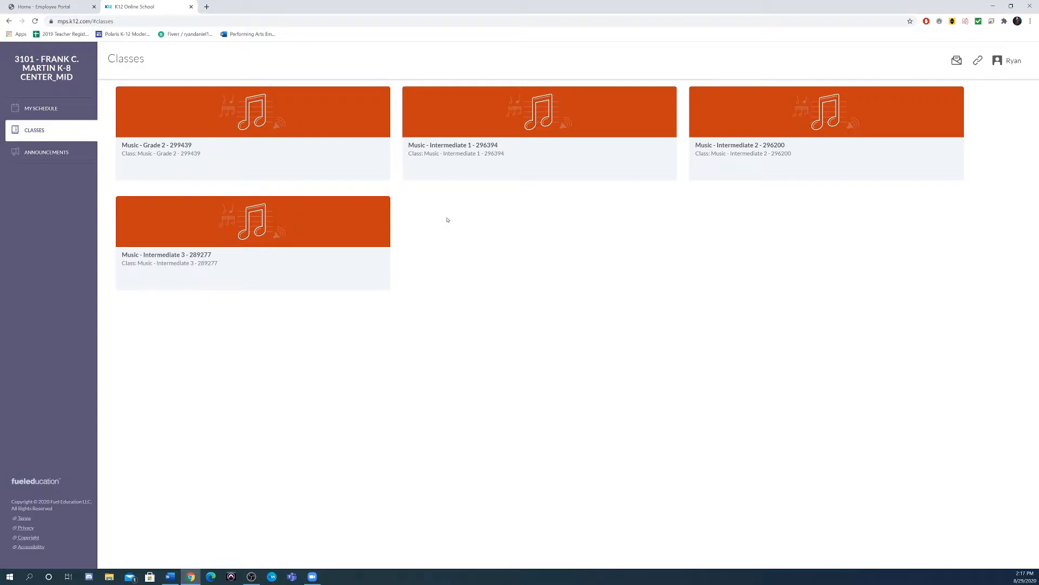
{"action": "left_click", "coordinate": [249, 109]}
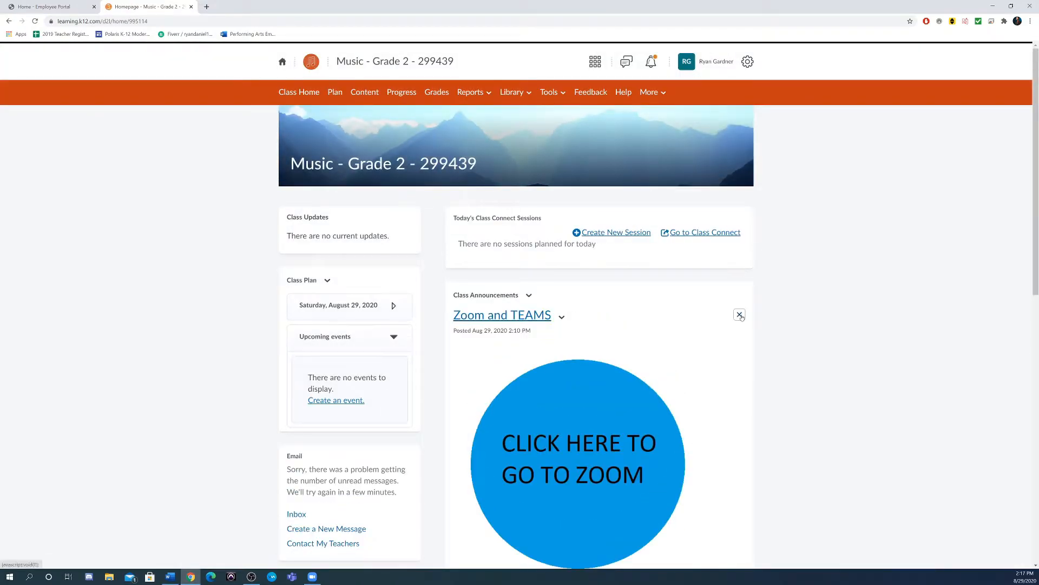
Step: Dismiss the existing class announcement and start a new one with the headline "Zoom and TEAMS"
{"action": "left_click", "coordinate": [739, 310]}
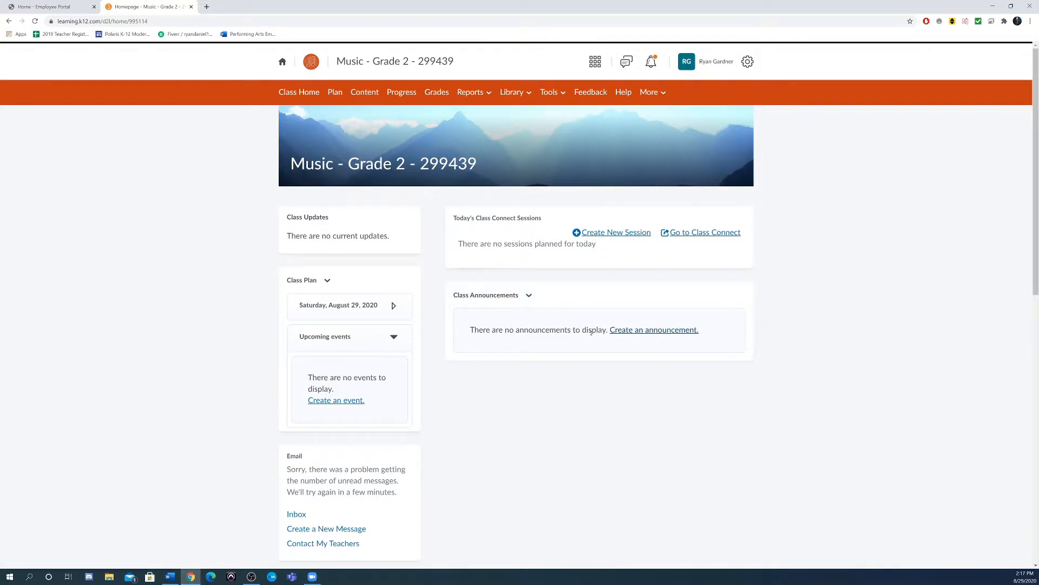
{"action": "left_click", "coordinate": [668, 331]}
{"action": "left_click", "coordinate": [327, 192]}
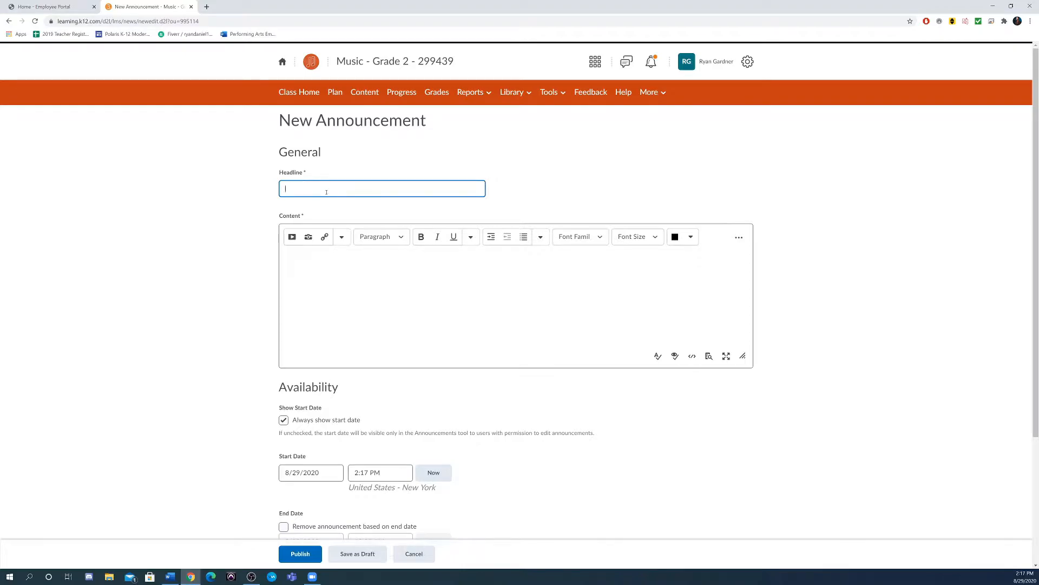
{"action": "type", "text": "Zoom and TEAMS"}
Step: Insert Zoom Button.png from the computer's Desktop into the announcement content as a decorative image, saving it as a new file
{"action": "left_click", "coordinate": [399, 274]}
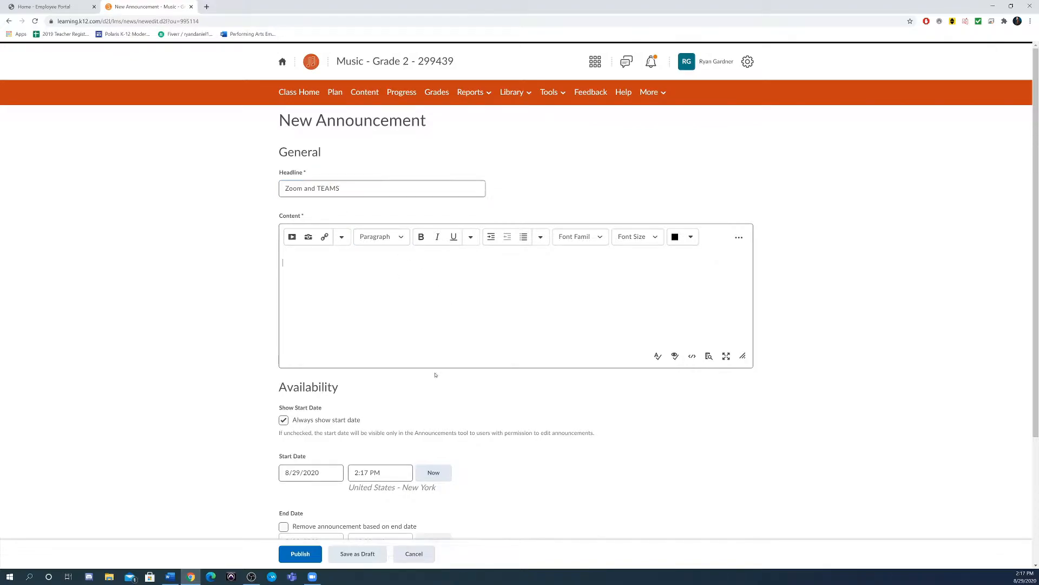
{"action": "left_click", "coordinate": [308, 241]}
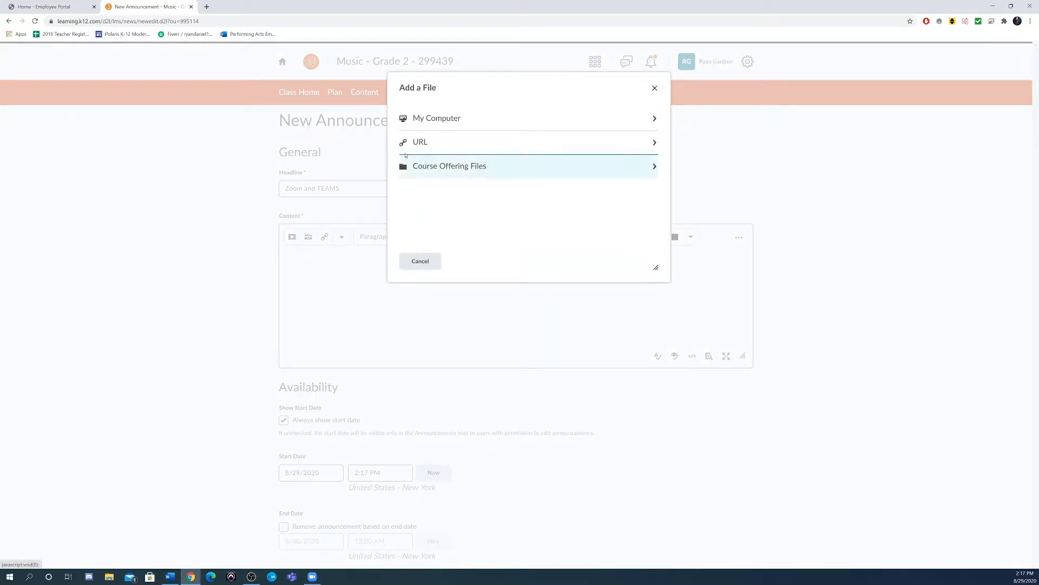
{"action": "left_click", "coordinate": [471, 123]}
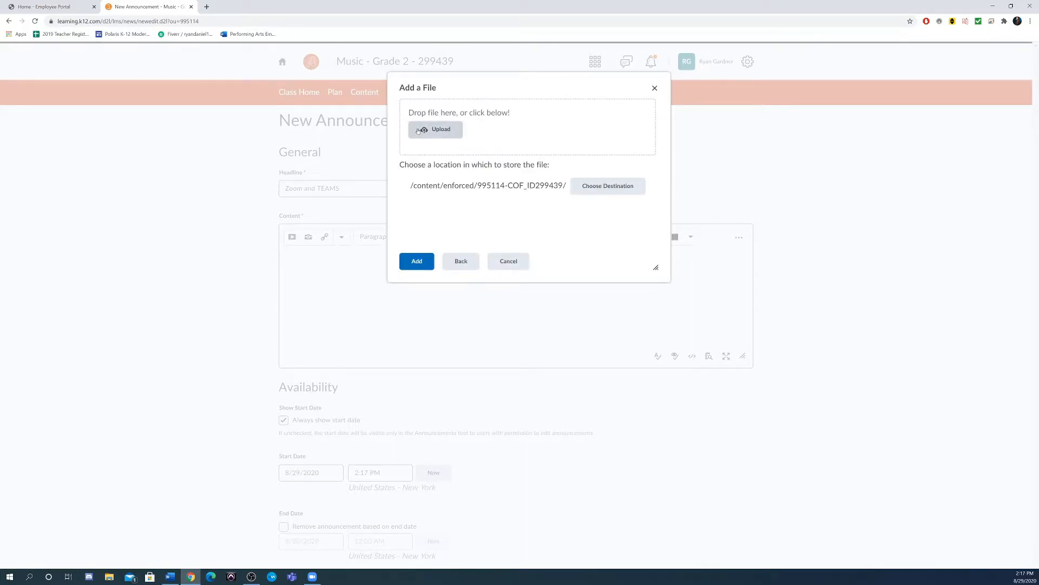
{"action": "left_click", "coordinate": [439, 137]}
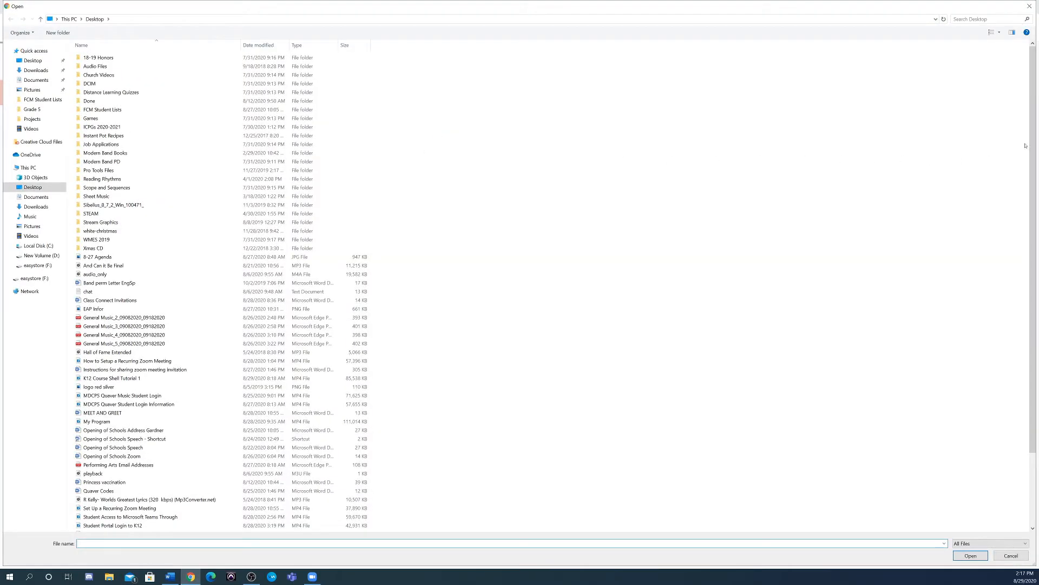
{"action": "scroll", "coordinate": [1025, 146], "scroll_direction": "down", "scroll_amount": 3}
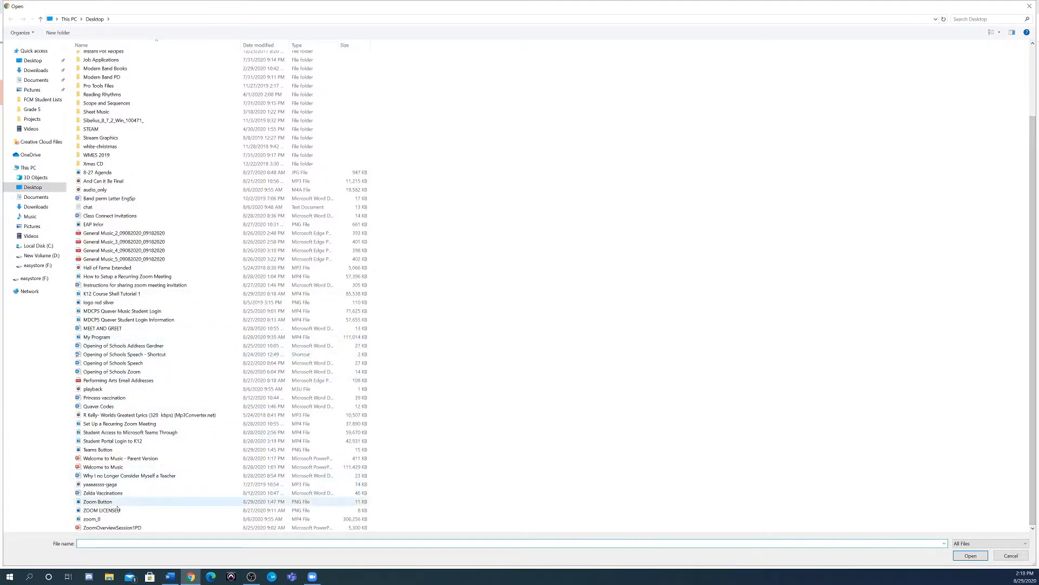
{"action": "left_click", "coordinate": [114, 503]}
{"action": "left_click", "coordinate": [977, 558]}
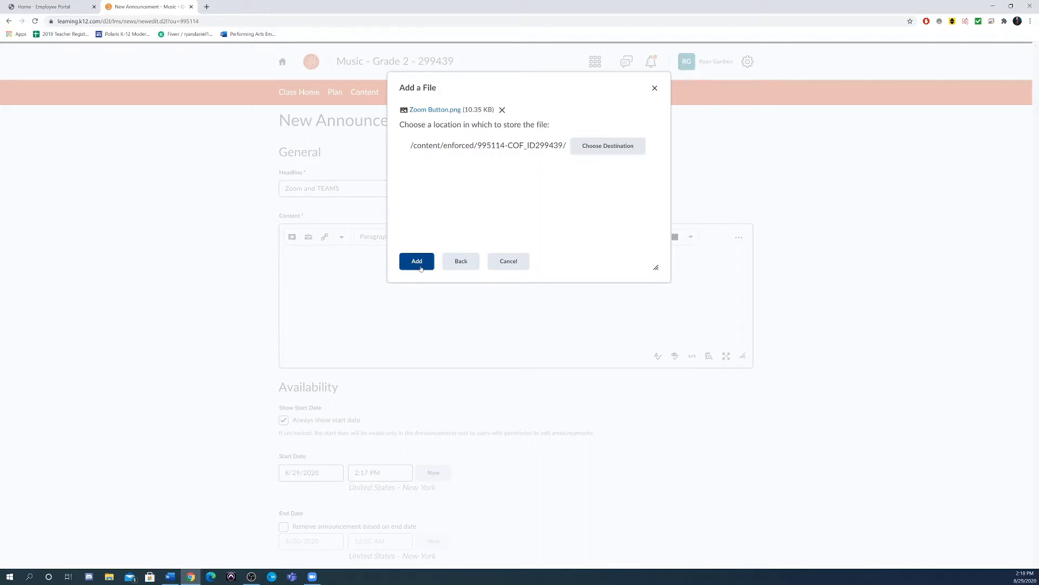
{"action": "left_click", "coordinate": [421, 264]}
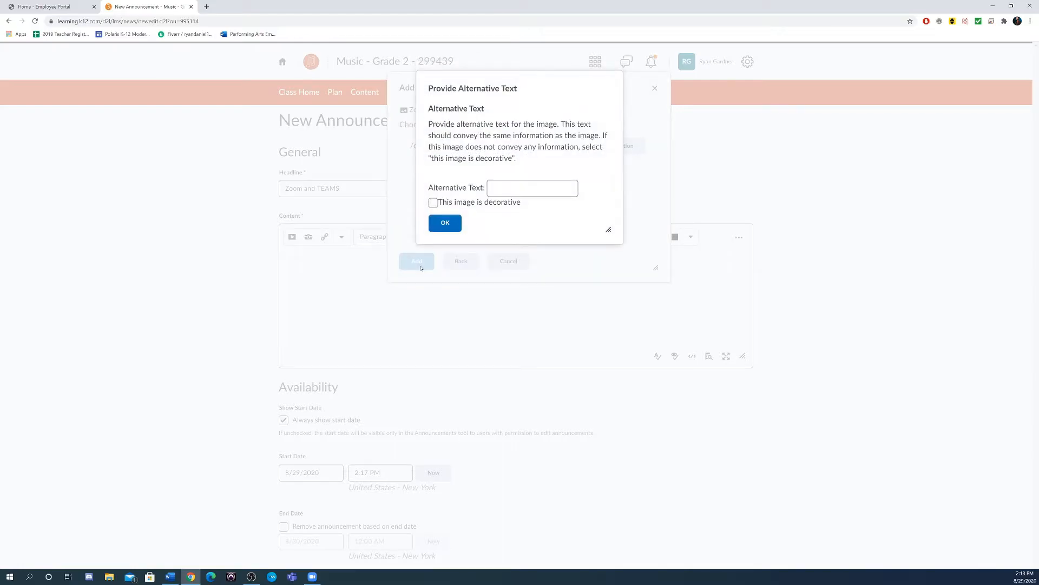
{"action": "left_click", "coordinate": [434, 203]}
{"action": "left_click", "coordinate": [444, 223]}
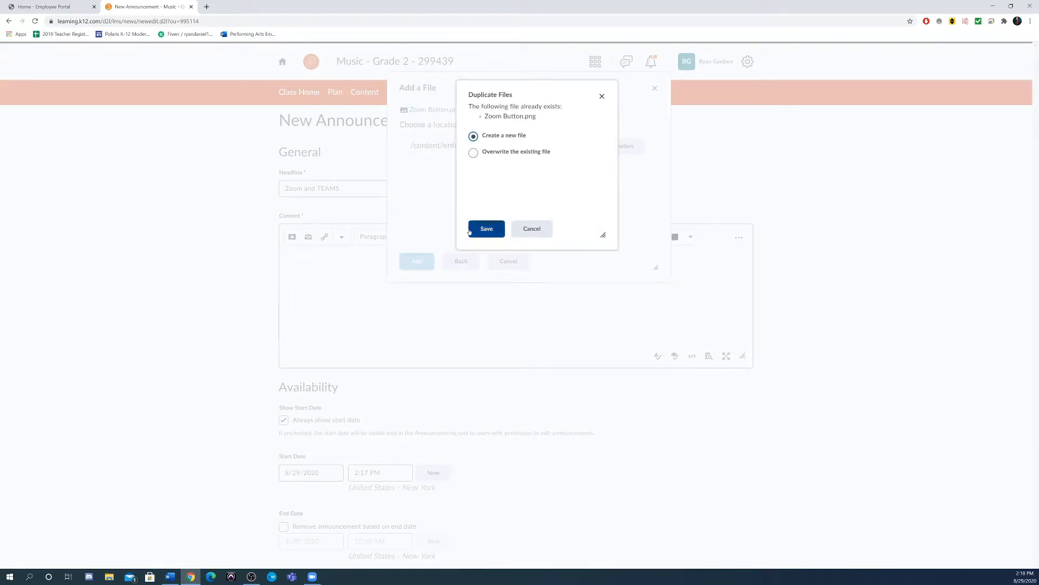
{"action": "left_click", "coordinate": [483, 227]}
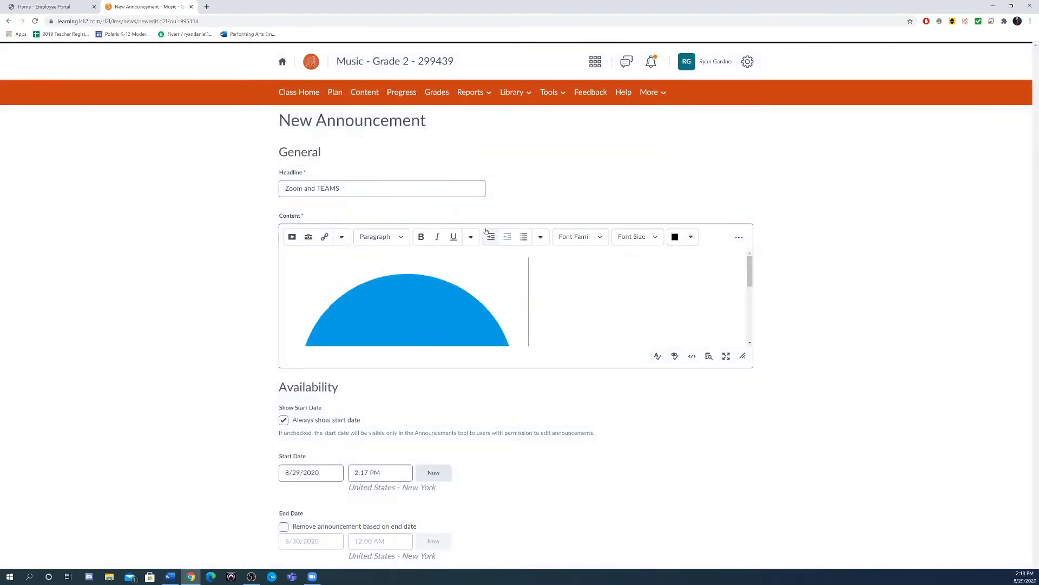
Step: Enlarge the announcement's content box to fit more of the Zoom image and place the cursor beside the image
{"action": "left_click_drag", "start_coordinate": [743, 356], "coordinate": [753, 489]}
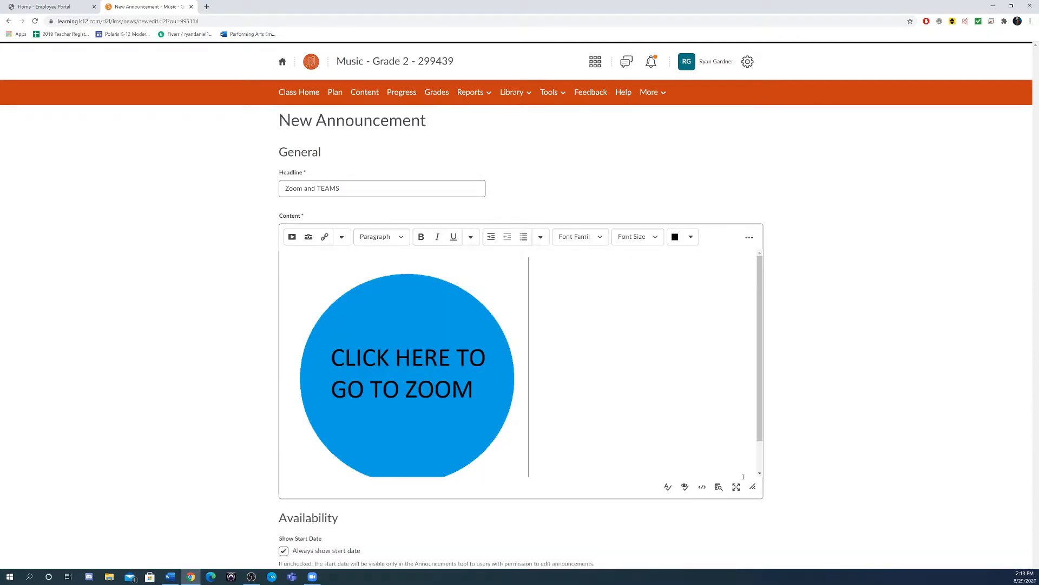
{"action": "scroll", "coordinate": [583, 346], "scroll_direction": "down", "scroll_amount": 1}
{"action": "scroll", "coordinate": [582, 346], "scroll_direction": "up", "scroll_amount": 1}
{"action": "left_click", "coordinate": [583, 346]}
Step: Switch to Zoom, copy the join link of the 2nd Grade Music meeting, and return to the announcement
{"action": "left_click", "coordinate": [313, 576]}
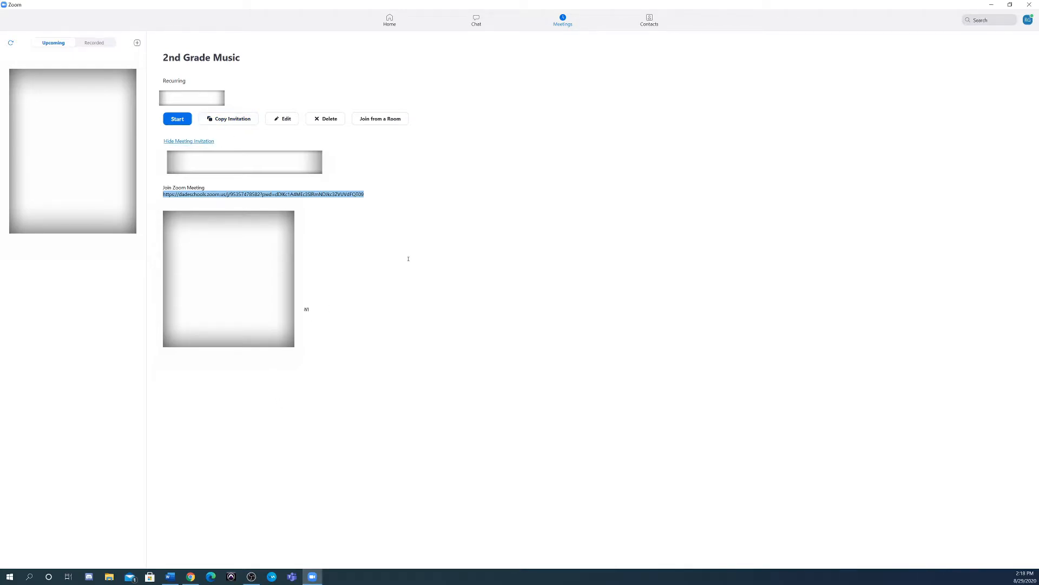
{"action": "left_click", "coordinate": [389, 200]}
{"action": "left_click_drag", "start_coordinate": [390, 191], "coordinate": [163, 197]}
{"action": "left_click", "coordinate": [312, 576]}
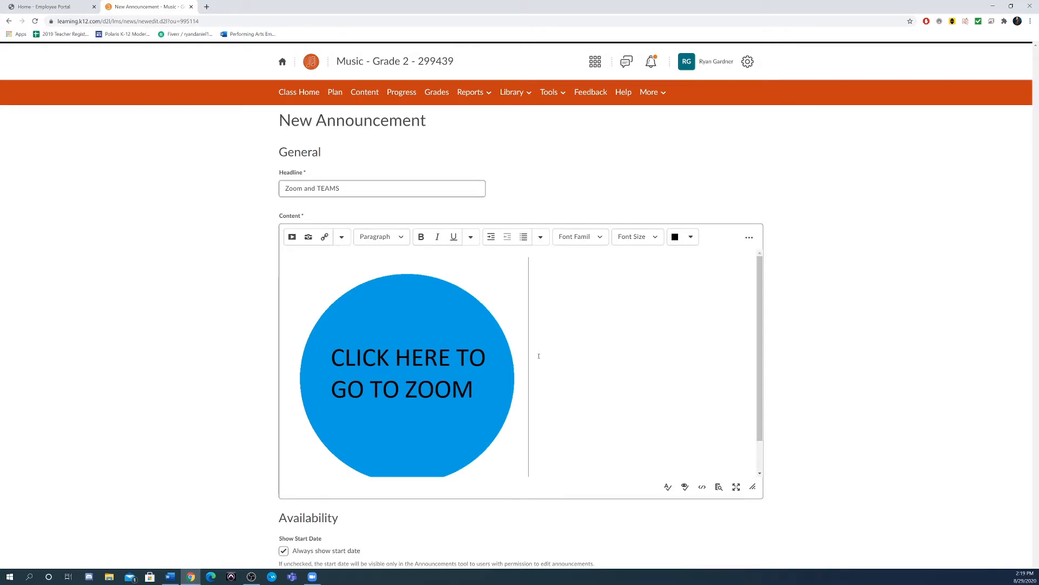
Step: Link the Zoom button image to the copied Zoom meeting URL with a Quicklink that opens in a new window
{"action": "left_click", "coordinate": [319, 342]}
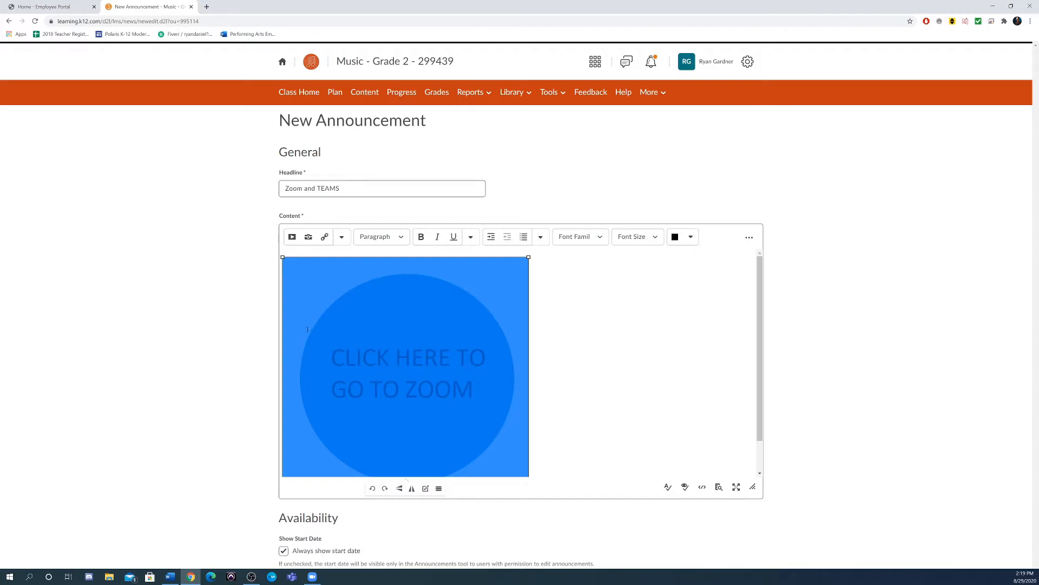
{"action": "left_click", "coordinate": [325, 240]}
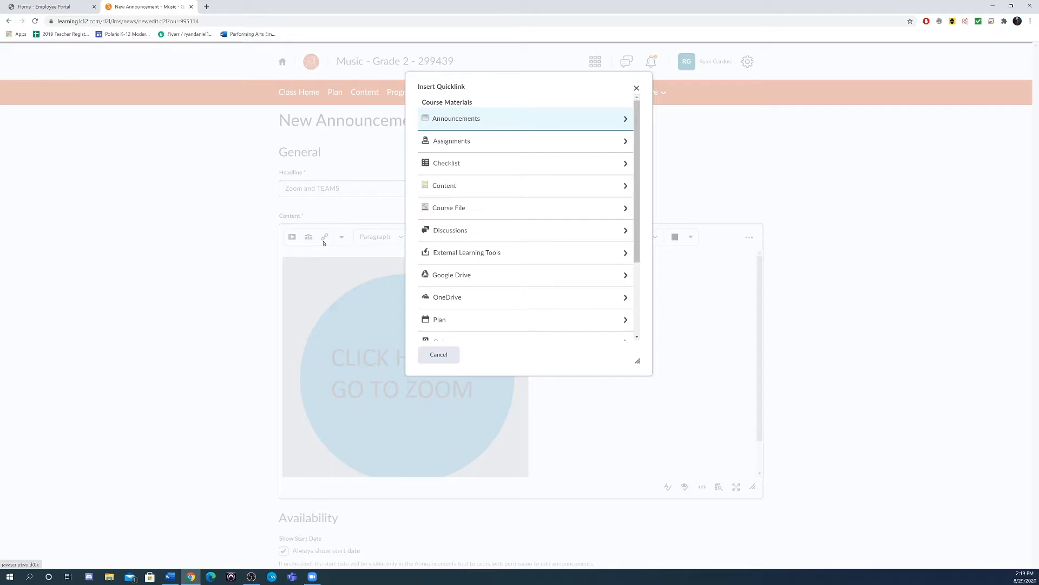
{"action": "left_click_drag", "start_coordinate": [637, 118], "coordinate": [621, 240]}
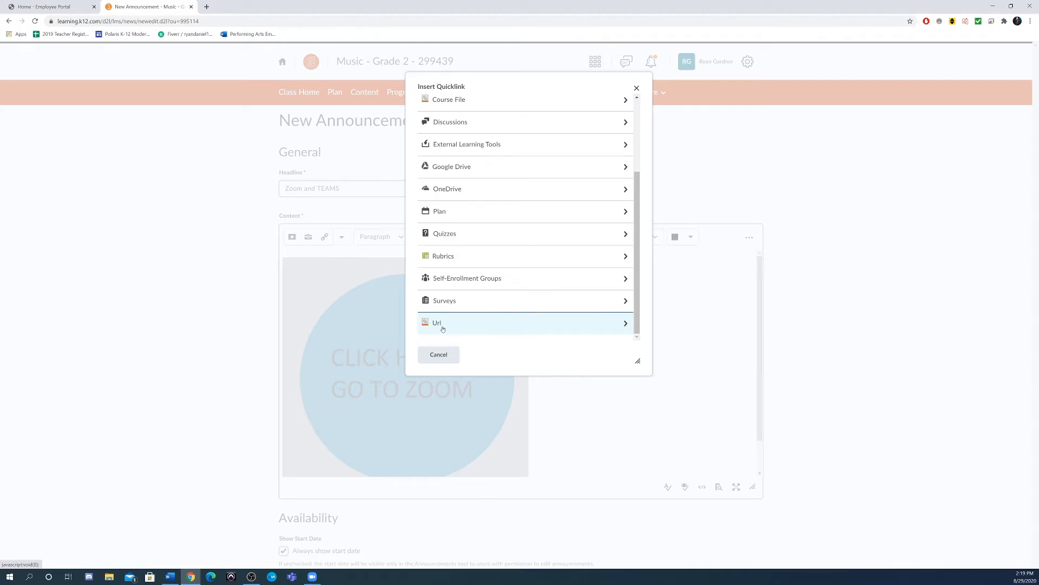
{"action": "left_click", "coordinate": [501, 320]}
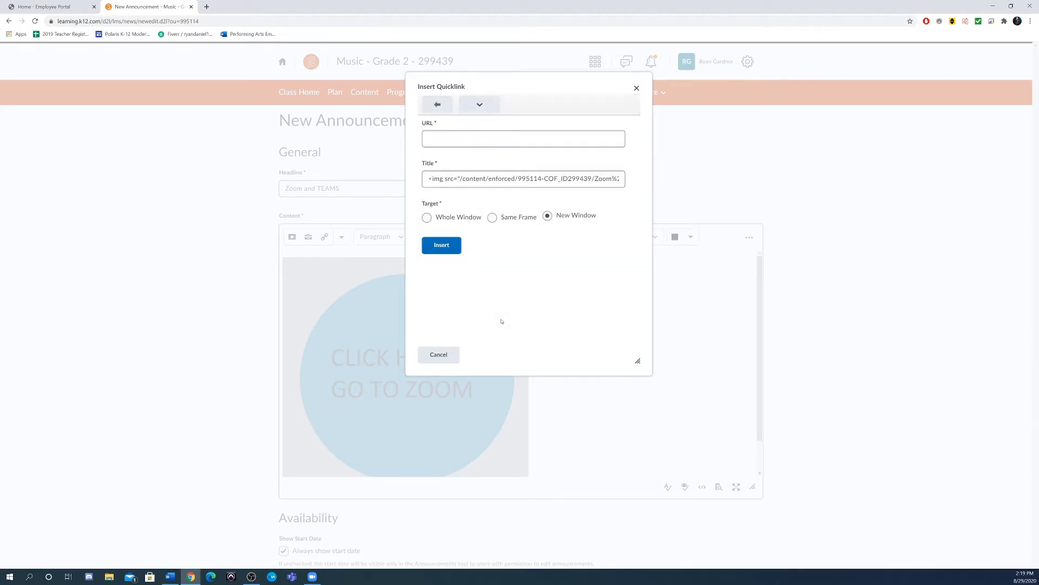
{"action": "left_click", "coordinate": [433, 139]}
{"action": "right_click", "coordinate": [437, 141]}
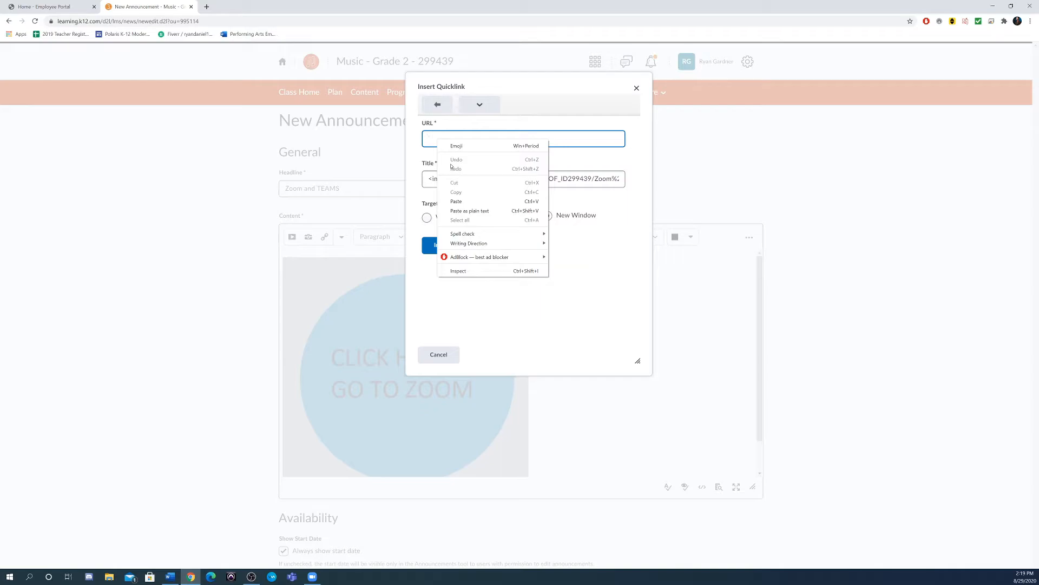
{"action": "left_click", "coordinate": [456, 201]}
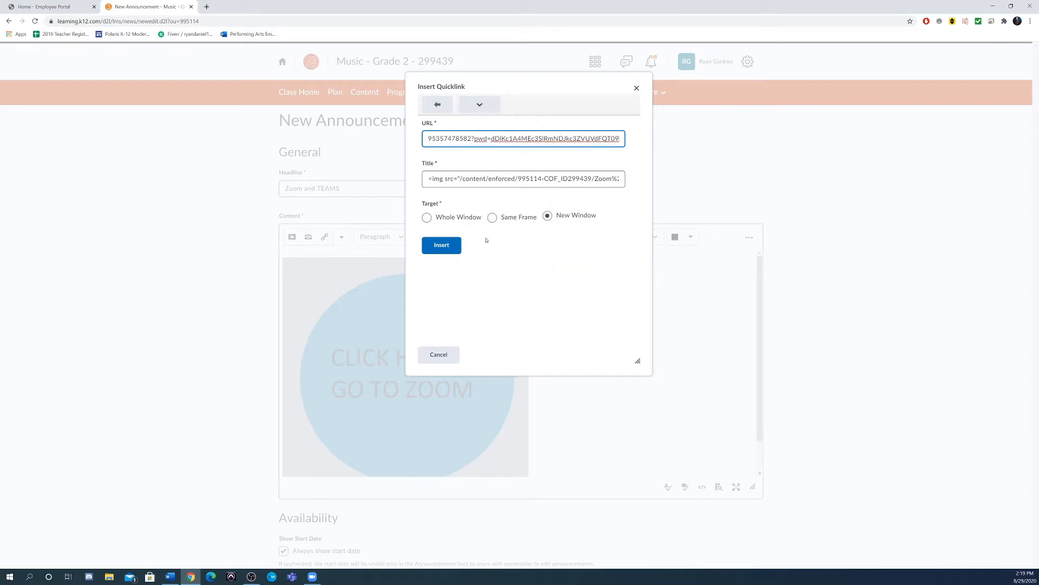
{"action": "left_click", "coordinate": [445, 247]}
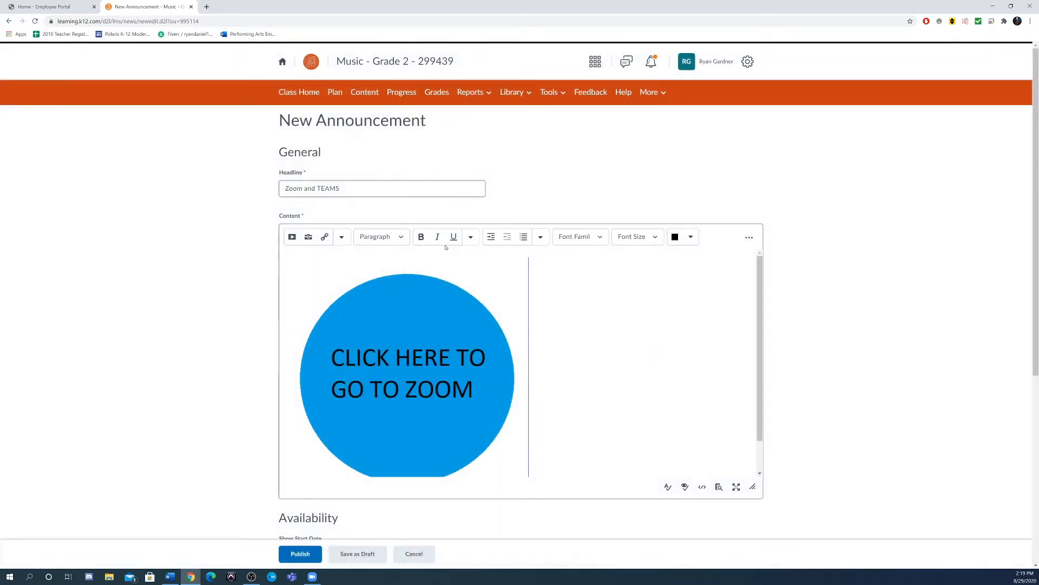
Step: Insert Teams Button.png from the Desktop below the Zoom image as a decorative image, saving it as a new file
{"action": "scroll", "coordinate": [596, 357], "scroll_direction": "down", "scroll_amount": 1}
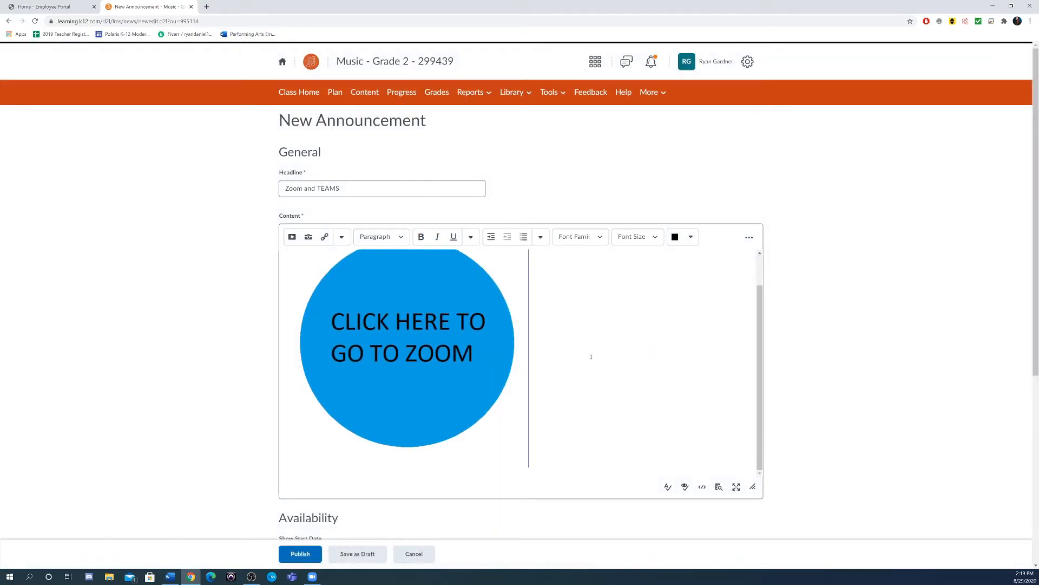
{"action": "scroll", "coordinate": [558, 359], "scroll_direction": "down", "scroll_amount": 1}
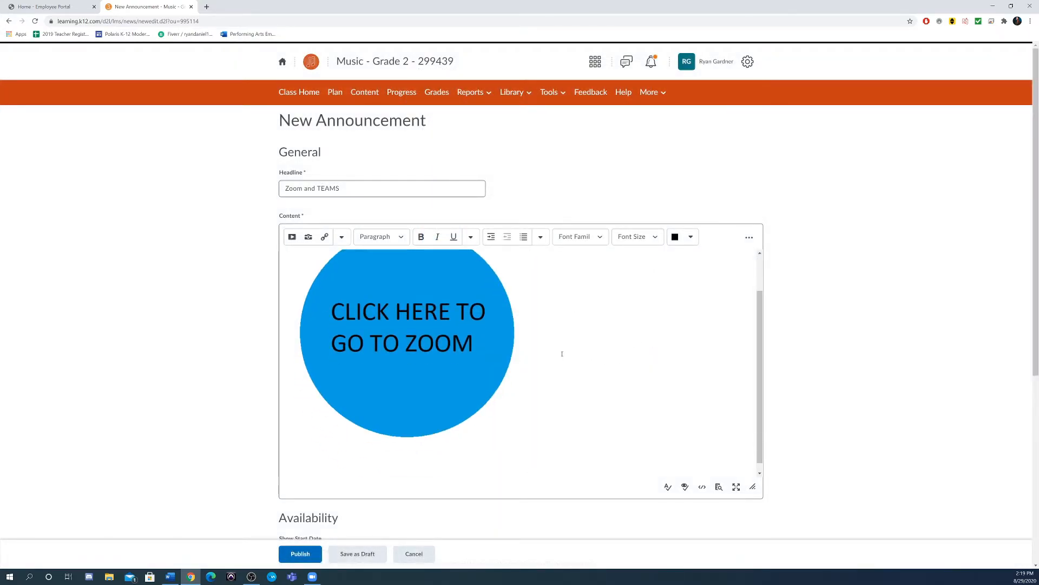
{"action": "left_click", "coordinate": [308, 237]}
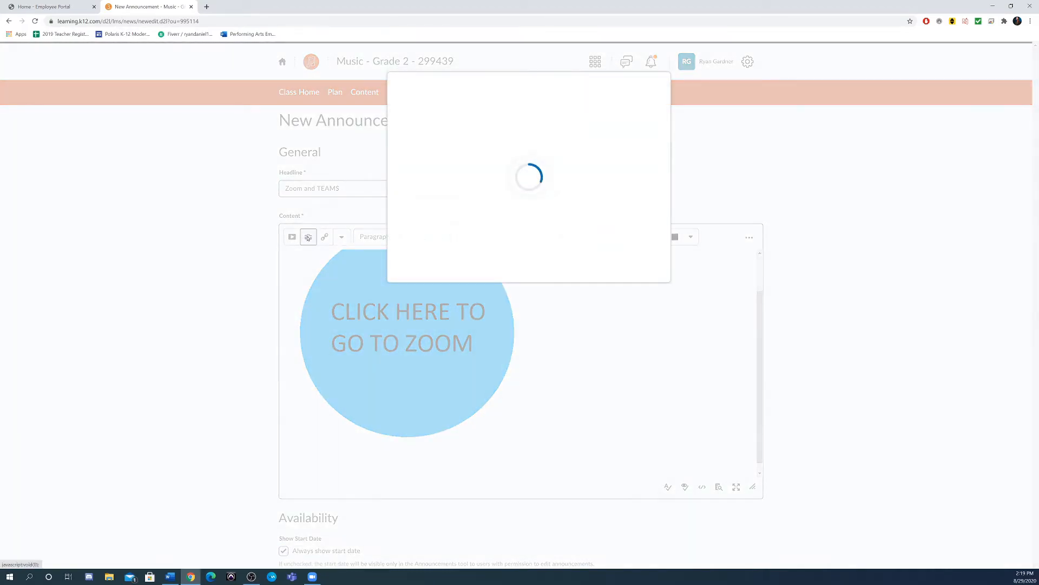
{"action": "left_click", "coordinate": [549, 126]}
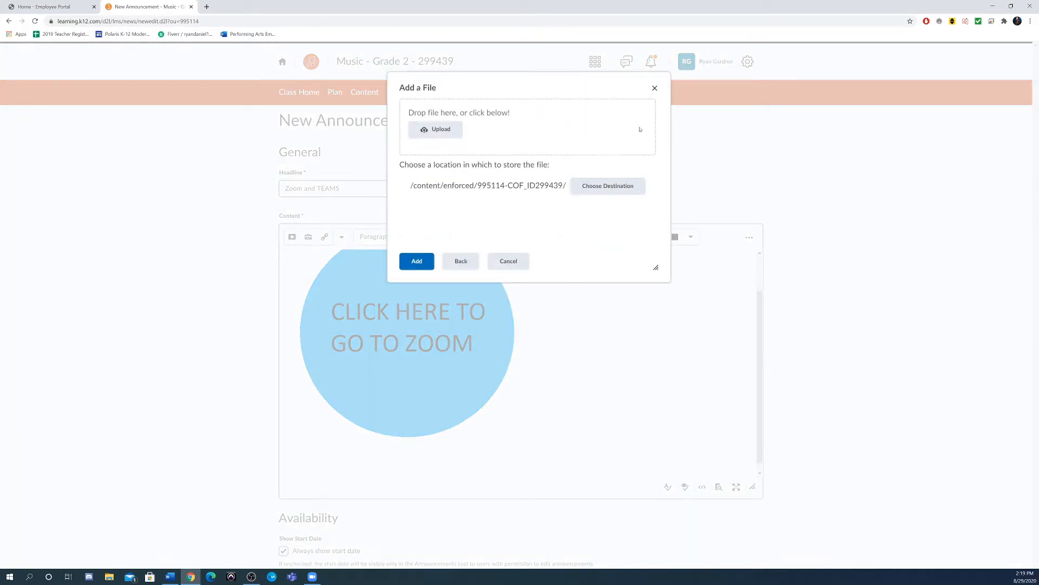
{"action": "left_click", "coordinate": [441, 130]}
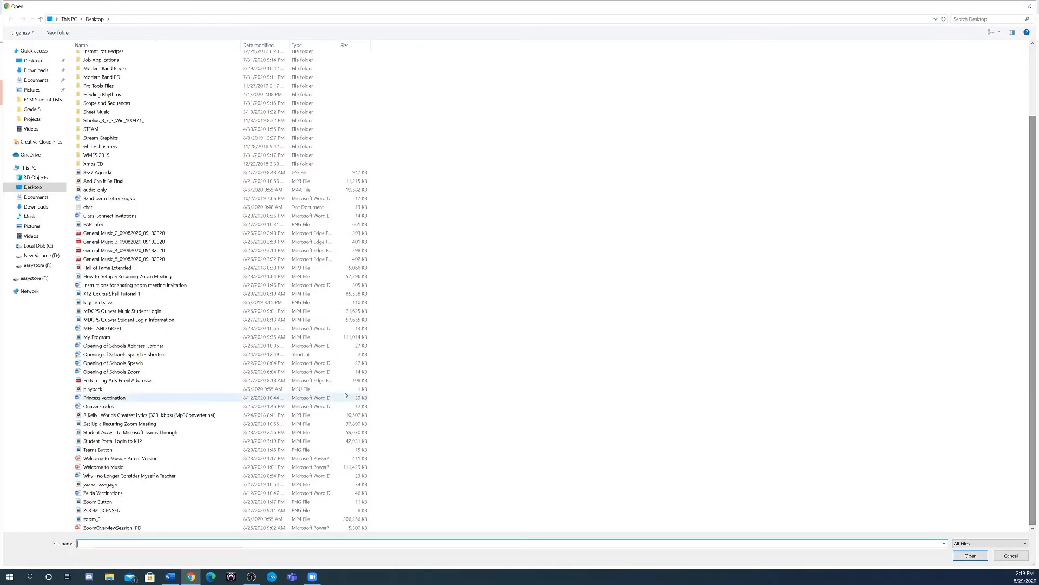
{"action": "double_click", "coordinate": [135, 452]}
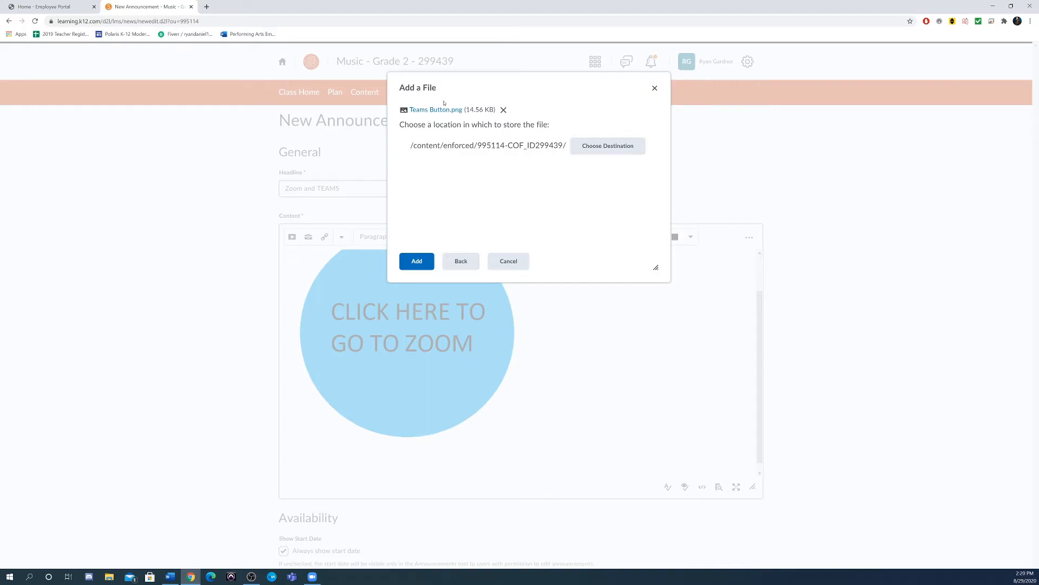
{"action": "left_click", "coordinate": [416, 262]}
{"action": "left_click", "coordinate": [434, 203]}
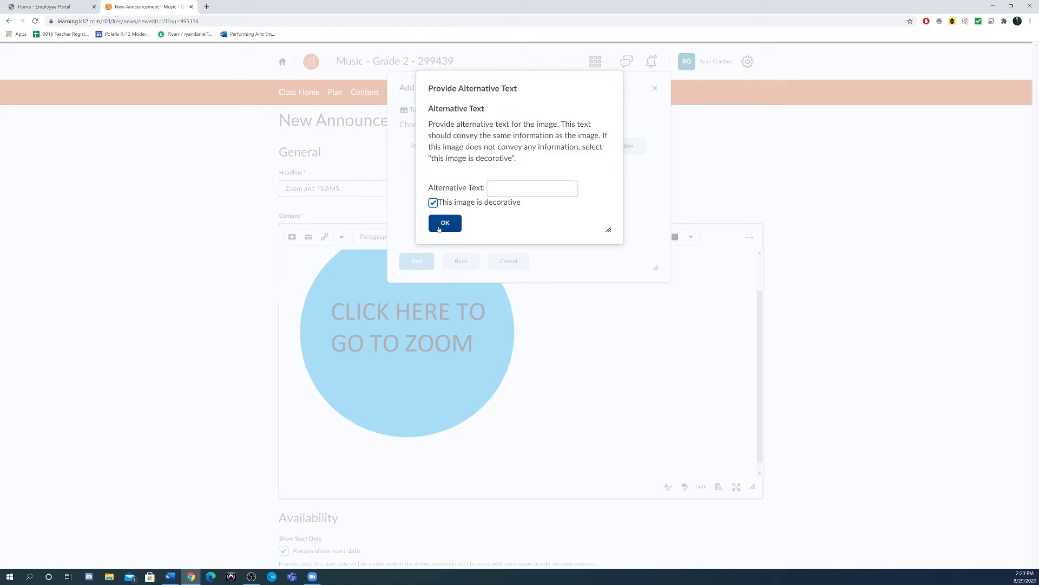
{"action": "left_click", "coordinate": [444, 223]}
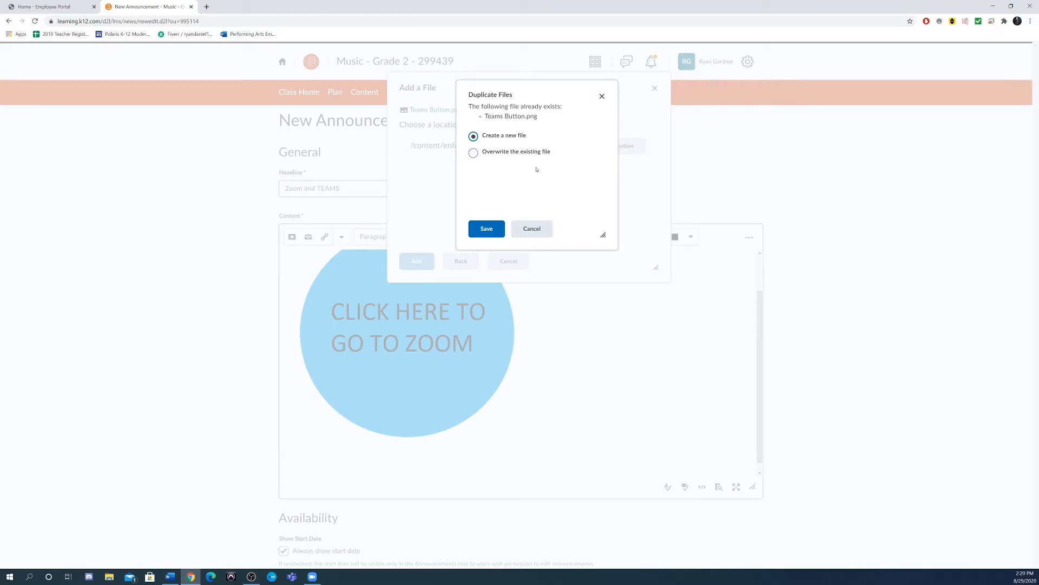
{"action": "left_click", "coordinate": [484, 228]}
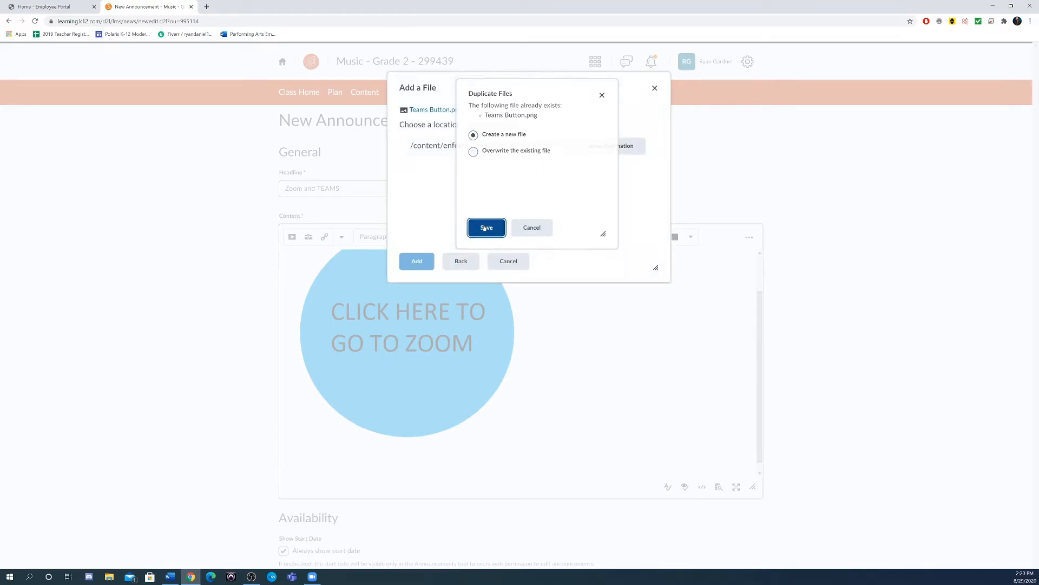
{"action": "left_click_drag", "start_coordinate": [760, 340], "coordinate": [765, 438]}
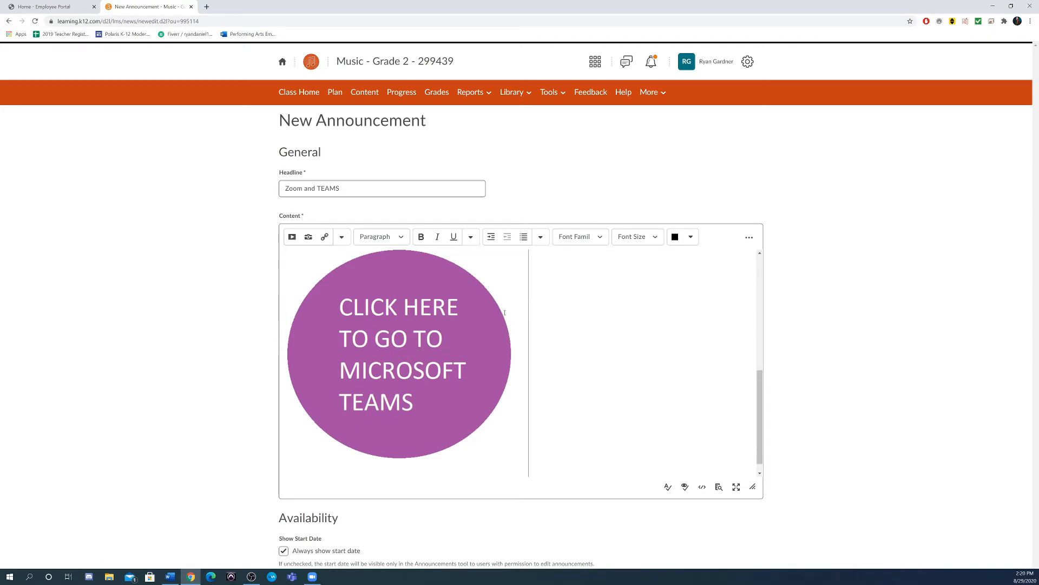
Step: Select the Microsoft Teams button image in the announcement content and start a URL Quicklink for it
{"action": "key", "text": "ctrl+a"}
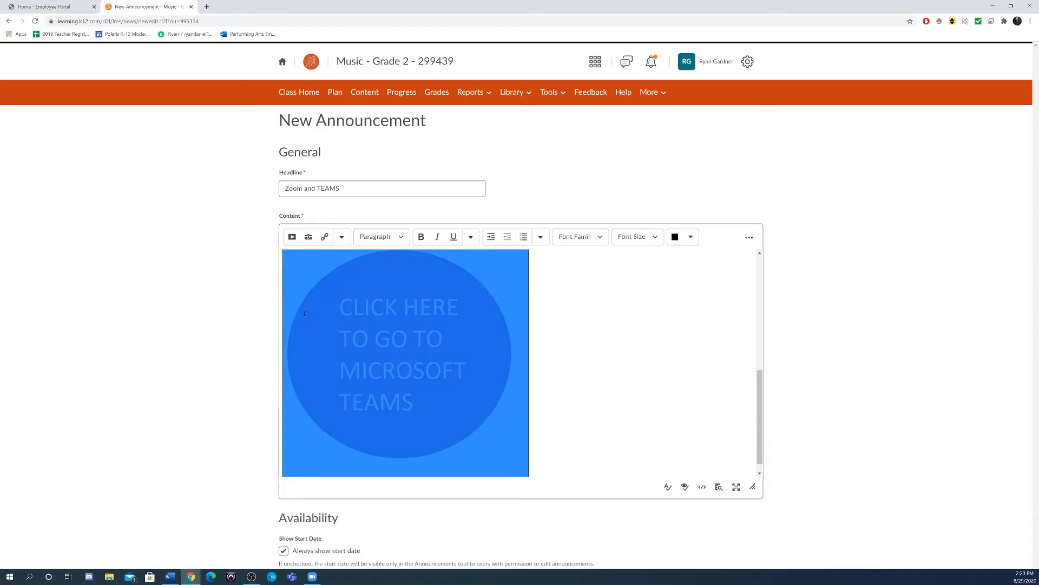
{"action": "left_click", "coordinate": [304, 313]}
{"action": "left_click", "coordinate": [325, 241]}
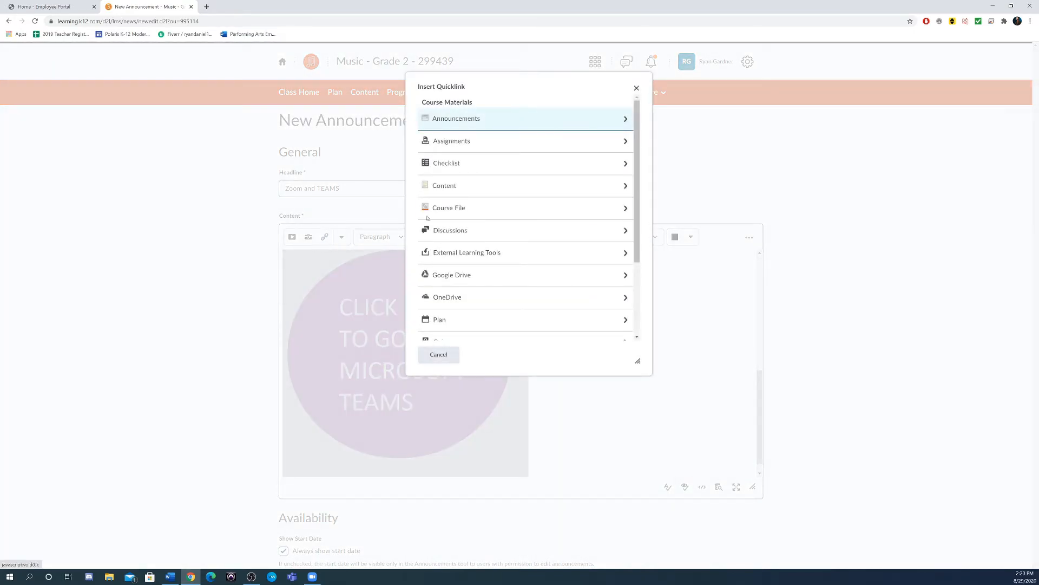
{"action": "scroll", "coordinate": [638, 181], "scroll_direction": "down", "scroll_amount": 1}
{"action": "scroll", "coordinate": [638, 181], "scroll_direction": "down", "scroll_amount": 3}
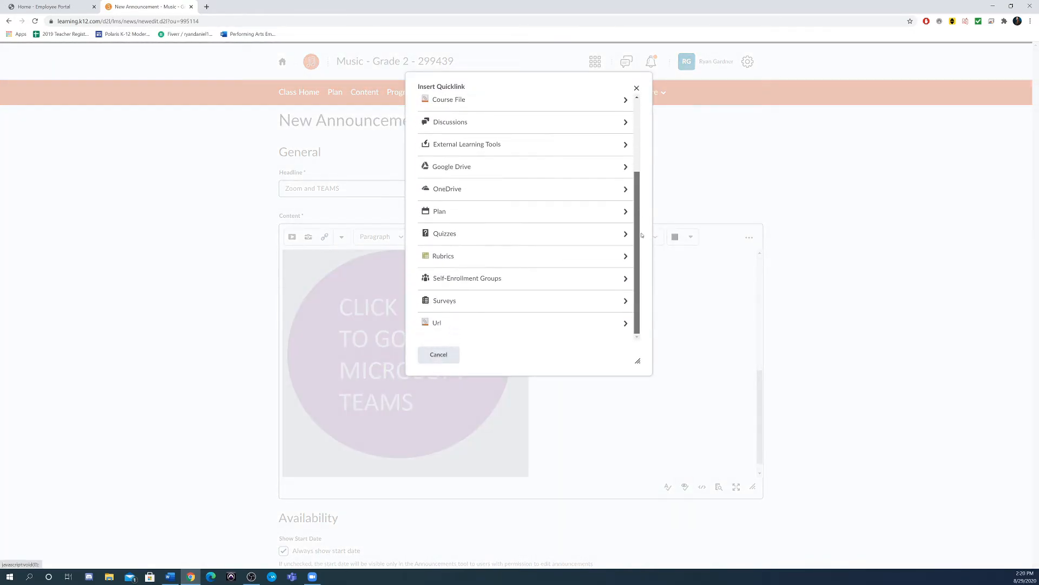
{"action": "left_click", "coordinate": [478, 325]}
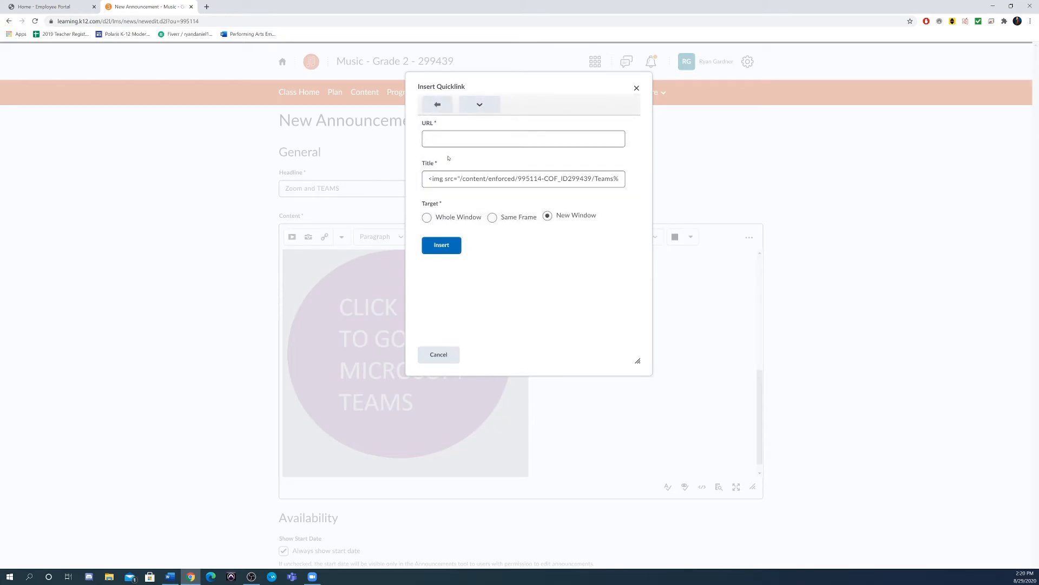
Step: Switch to Microsoft Teams, copy the link to the Music 2nd Grade team, and return to the announcement in the browser
{"action": "left_click", "coordinate": [290, 580]}
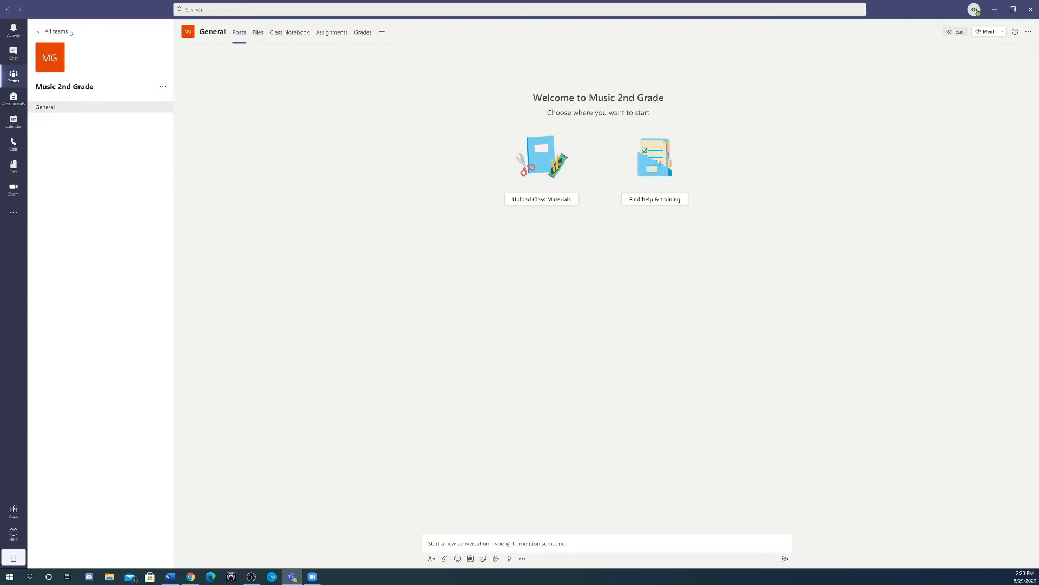
{"action": "left_click", "coordinate": [61, 31]}
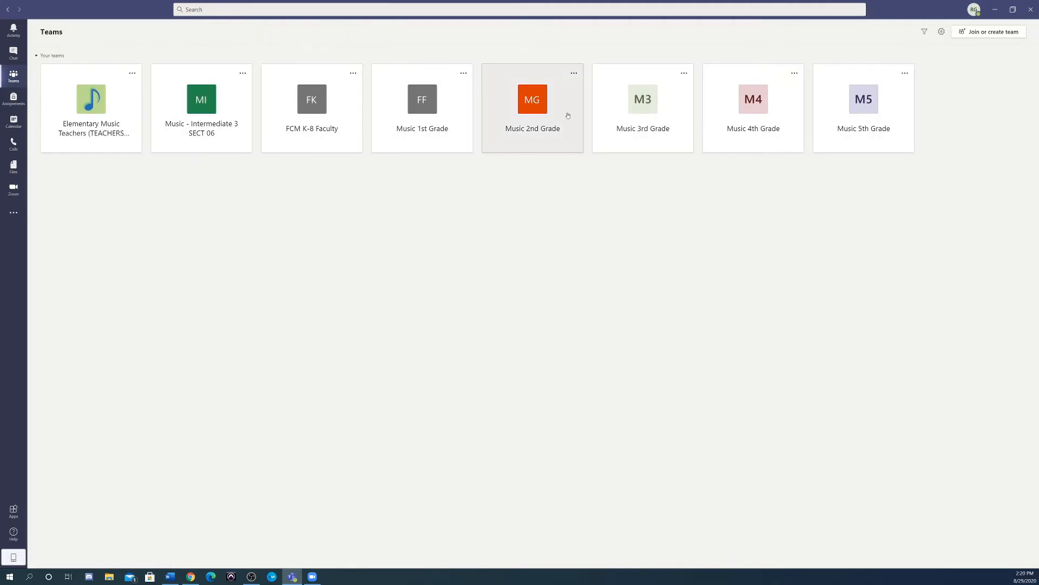
{"action": "left_click", "coordinate": [574, 74]}
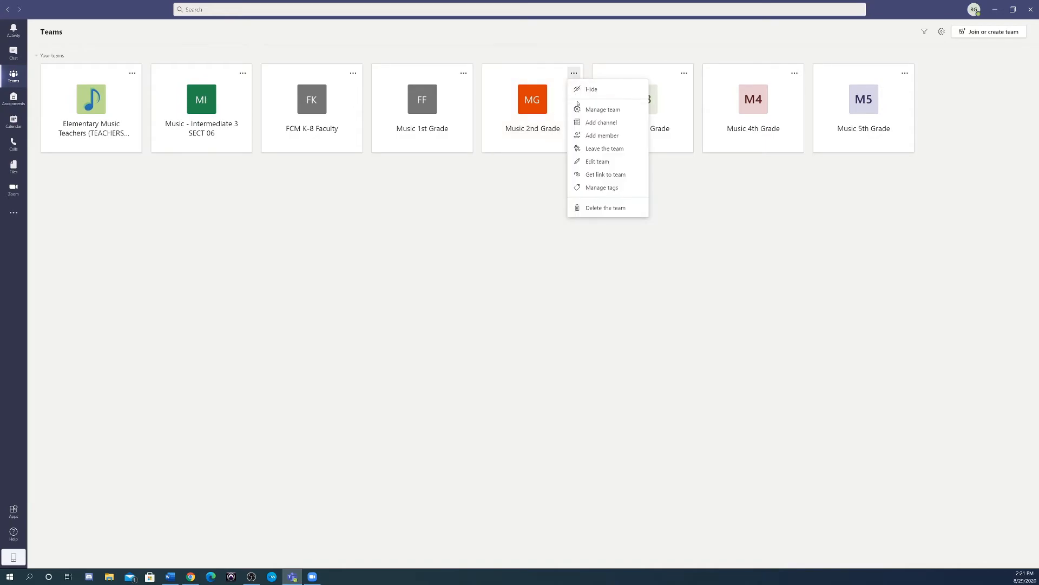
{"action": "left_click", "coordinate": [637, 176]}
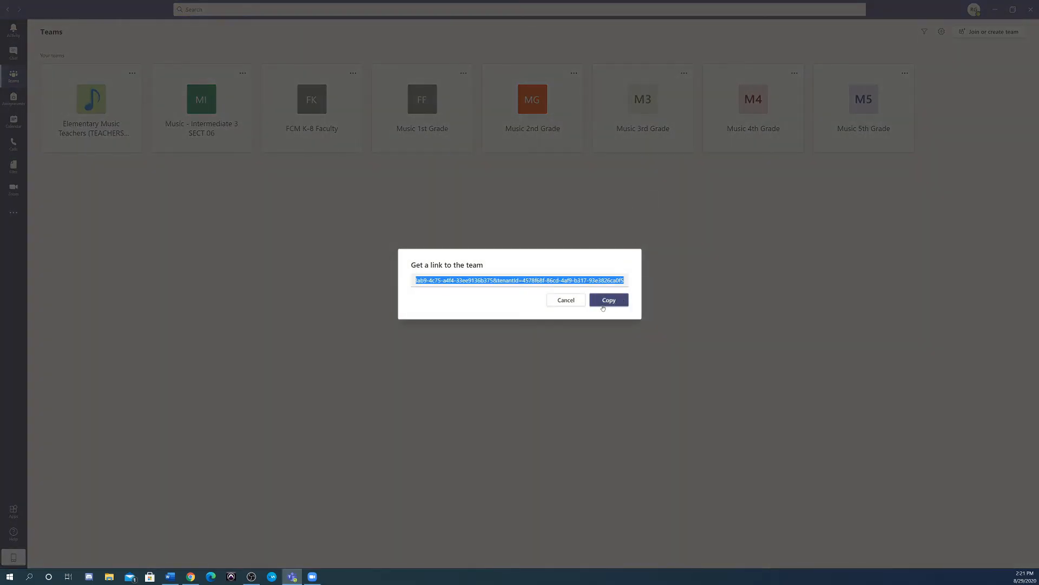
{"action": "left_click", "coordinate": [603, 307]}
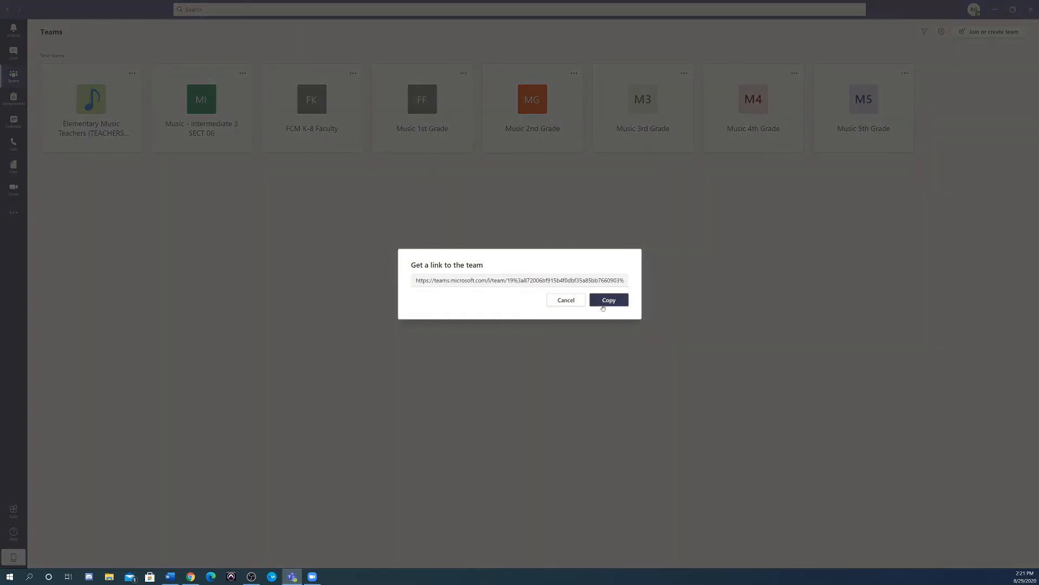
{"action": "left_click", "coordinate": [191, 576]}
Step: Paste the copied team link as the Quicklink's URL and insert it with New Window as the target
{"action": "left_click", "coordinate": [456, 139]}
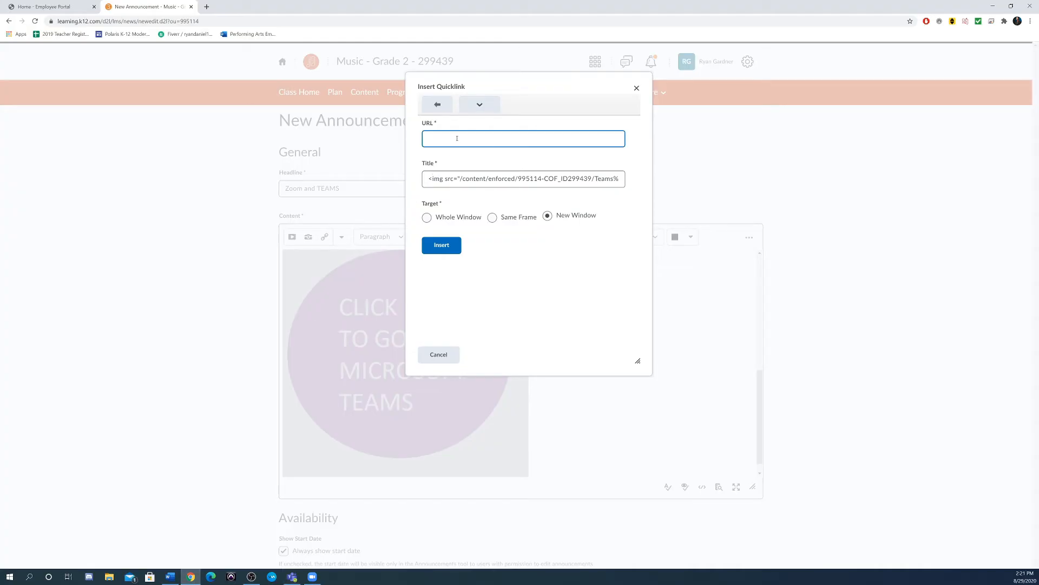
{"action": "right_click", "coordinate": [457, 138]}
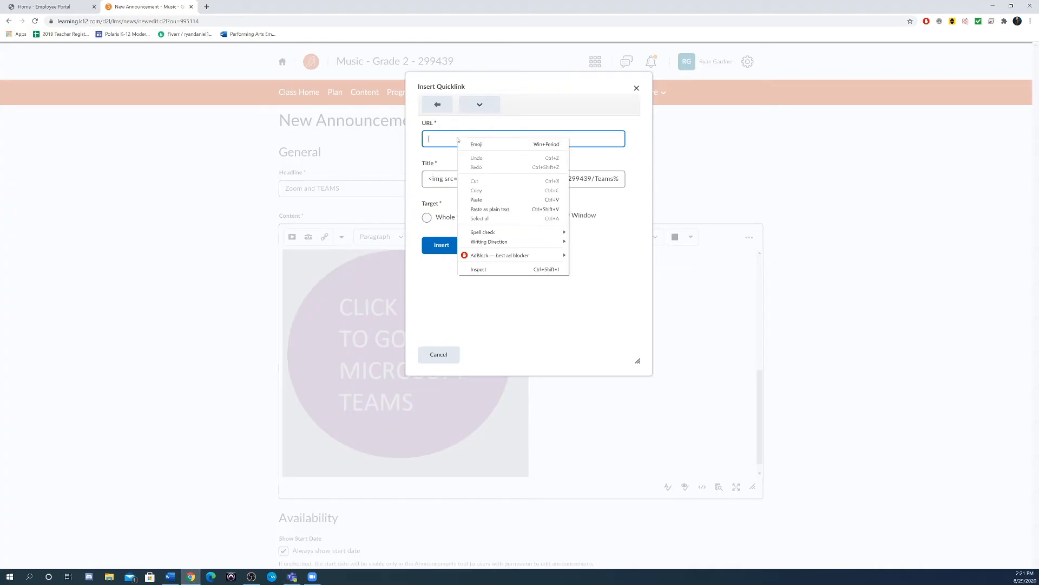
{"action": "left_click", "coordinate": [476, 200]}
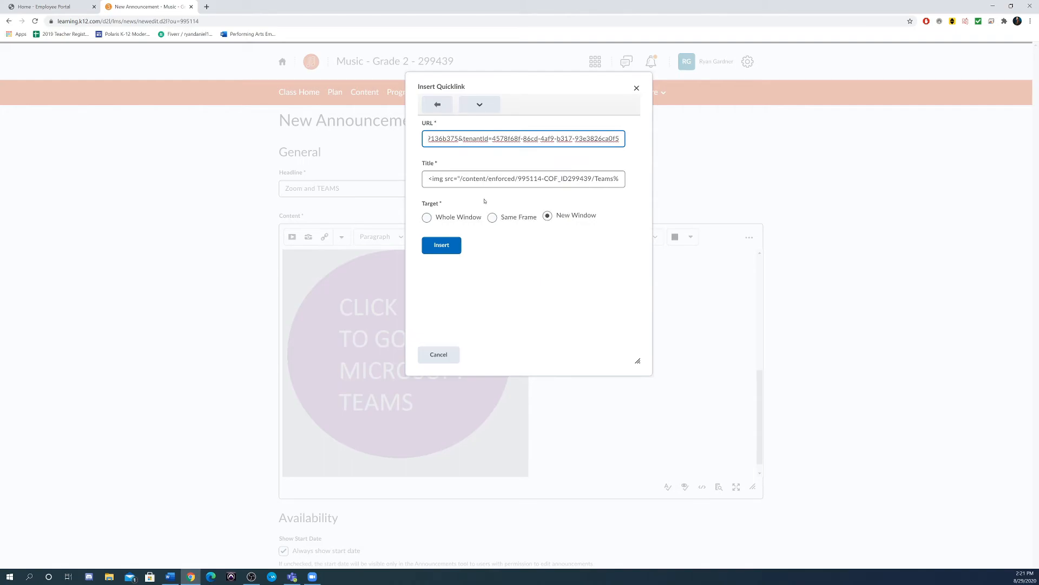
{"action": "left_click", "coordinate": [449, 252]}
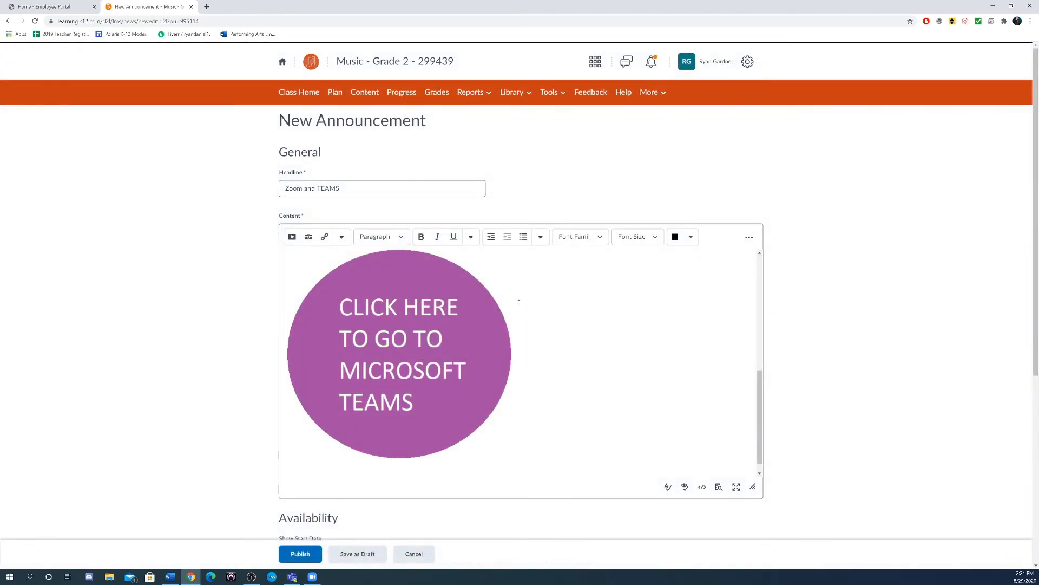
Step: Review both button images in the announcement content and publish the announcement
{"action": "scroll", "coordinate": [562, 351], "scroll_direction": "down", "scroll_amount": 1}
{"action": "scroll", "coordinate": [562, 351], "scroll_direction": "up", "scroll_amount": 1}
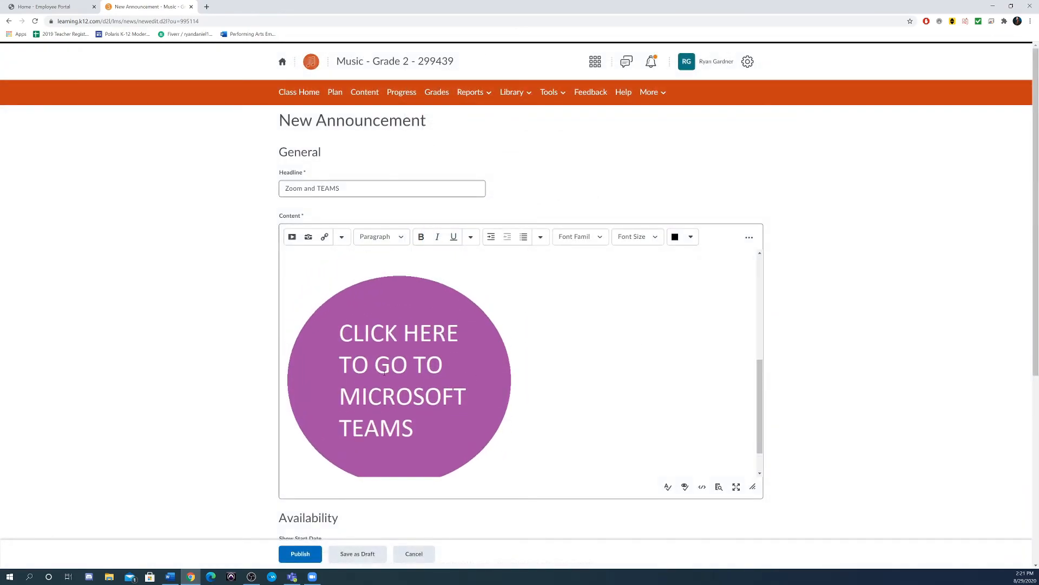
{"action": "scroll", "coordinate": [378, 374], "scroll_direction": "down", "scroll_amount": 1}
{"action": "scroll", "coordinate": [378, 374], "scroll_direction": "up", "scroll_amount": 5}
{"action": "scroll", "coordinate": [418, 381], "scroll_direction": "down", "scroll_amount": 4}
{"action": "scroll", "coordinate": [418, 381], "scroll_direction": "down", "scroll_amount": 1}
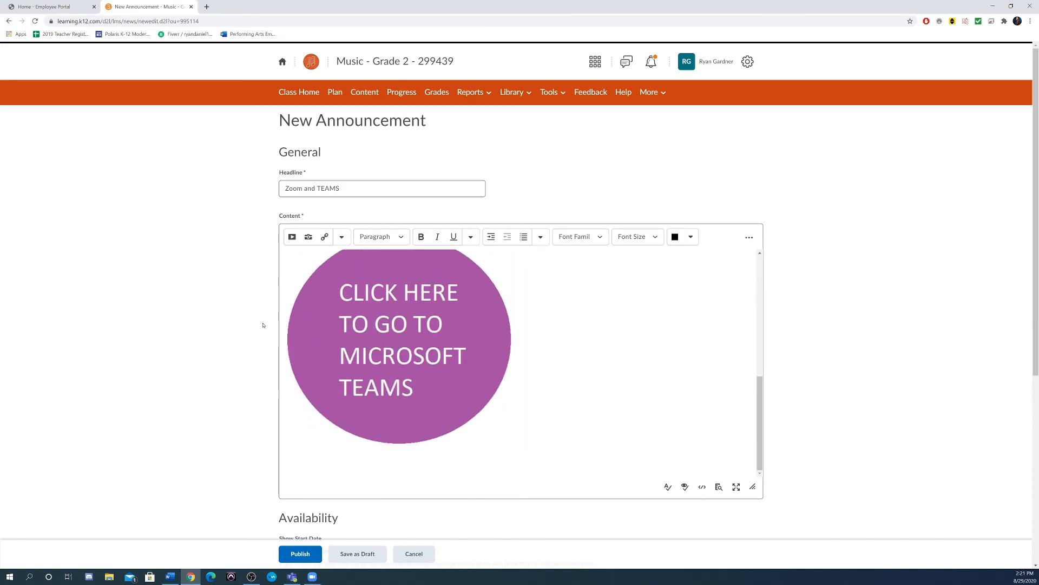
{"action": "left_click", "coordinate": [299, 557]}
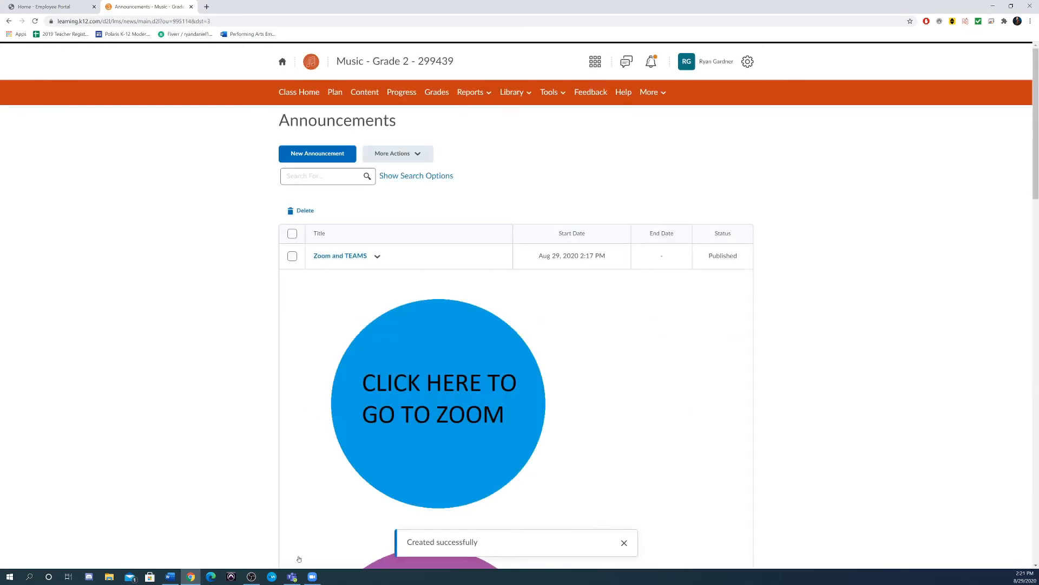
Step: Open the class home page and examine the Zoom and TEAMS announcement with its two image buttons
{"action": "left_click", "coordinate": [299, 92]}
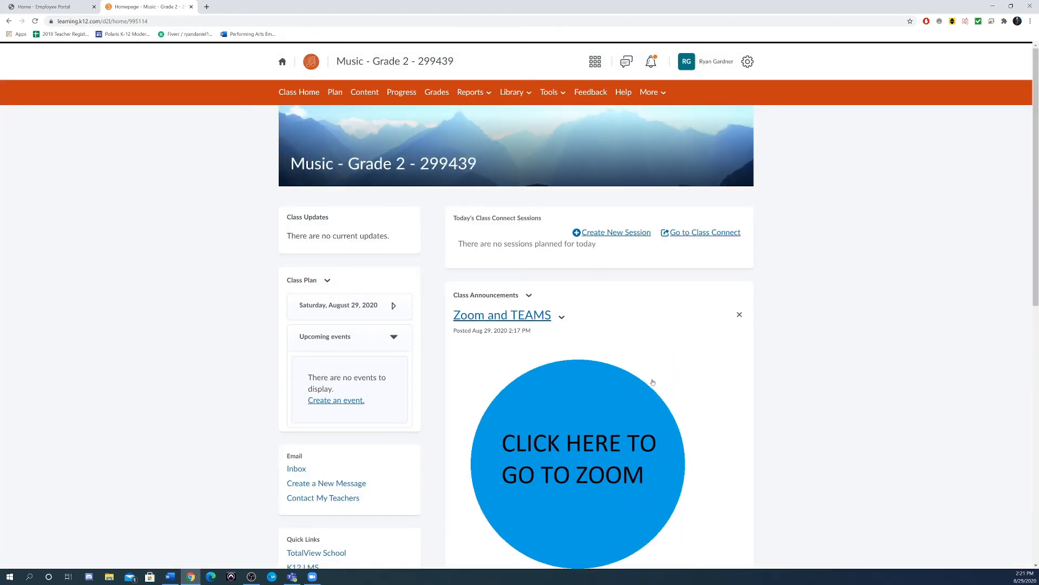
{"action": "scroll", "coordinate": [653, 382], "scroll_direction": "down", "scroll_amount": 5}
{"action": "scroll", "coordinate": [600, 301], "scroll_direction": "up", "scroll_amount": 5}
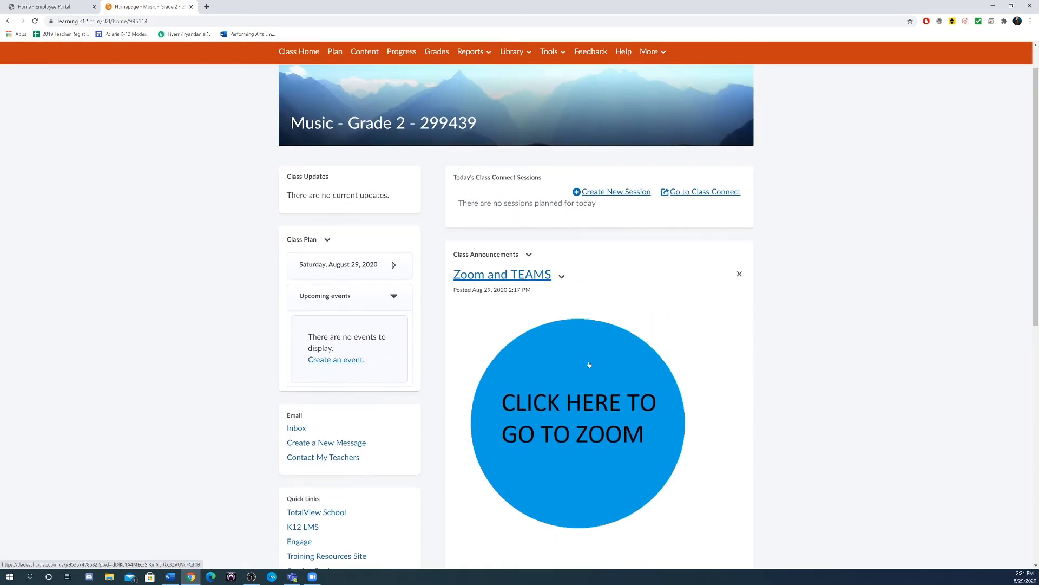
{"action": "scroll", "coordinate": [587, 349], "scroll_direction": "down", "scroll_amount": 4}
{"action": "scroll", "coordinate": [606, 422], "scroll_direction": "down", "scroll_amount": 1}
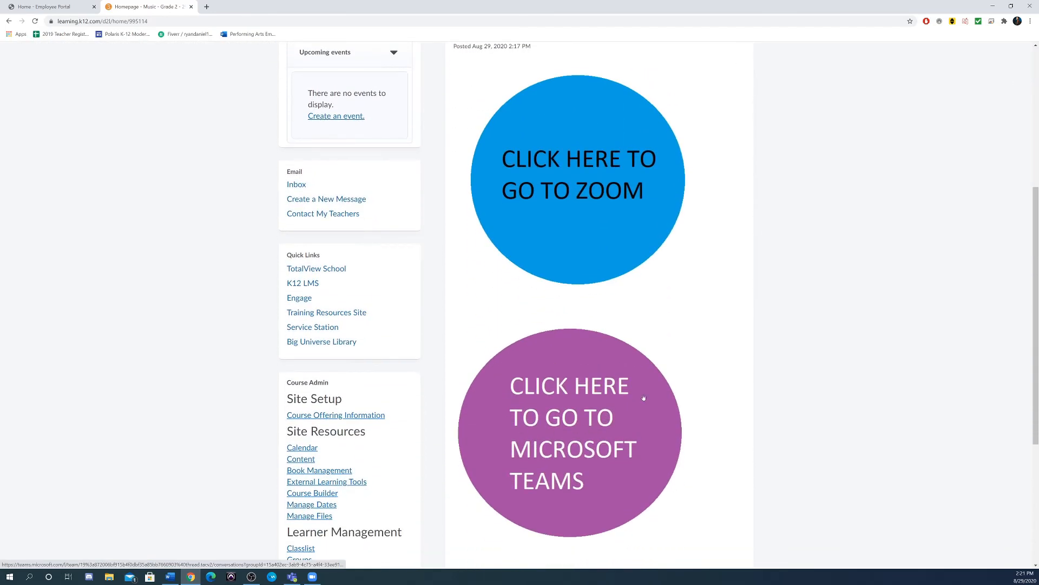
{"action": "scroll", "coordinate": [647, 421], "scroll_direction": "up", "scroll_amount": 5}
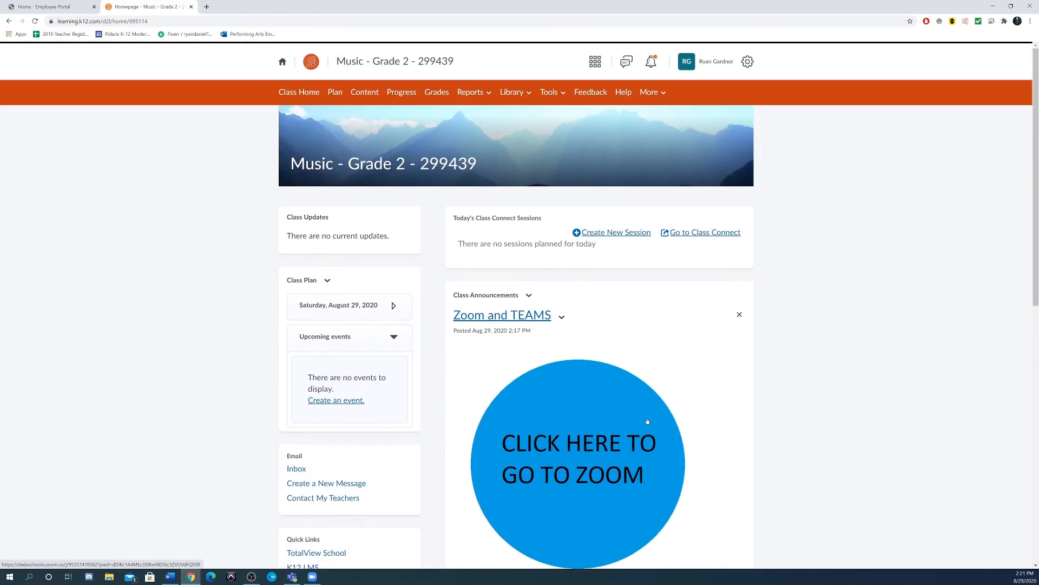
{"action": "scroll", "coordinate": [653, 357], "scroll_direction": "down", "scroll_amount": 5}
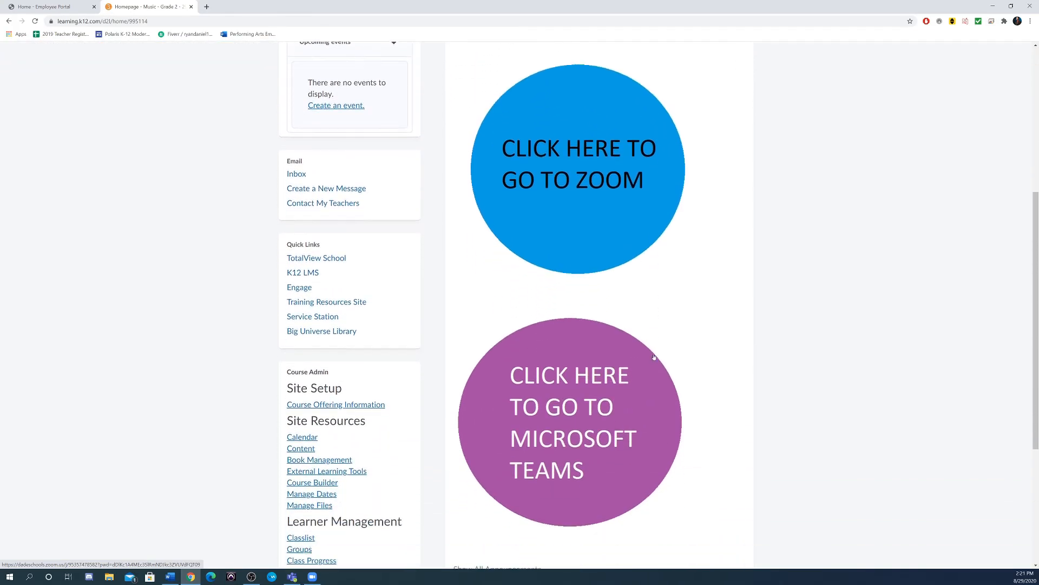
{"action": "scroll", "coordinate": [654, 357], "scroll_direction": "up", "scroll_amount": 4}
{"action": "scroll", "coordinate": [654, 357], "scroll_direction": "down", "scroll_amount": 4}
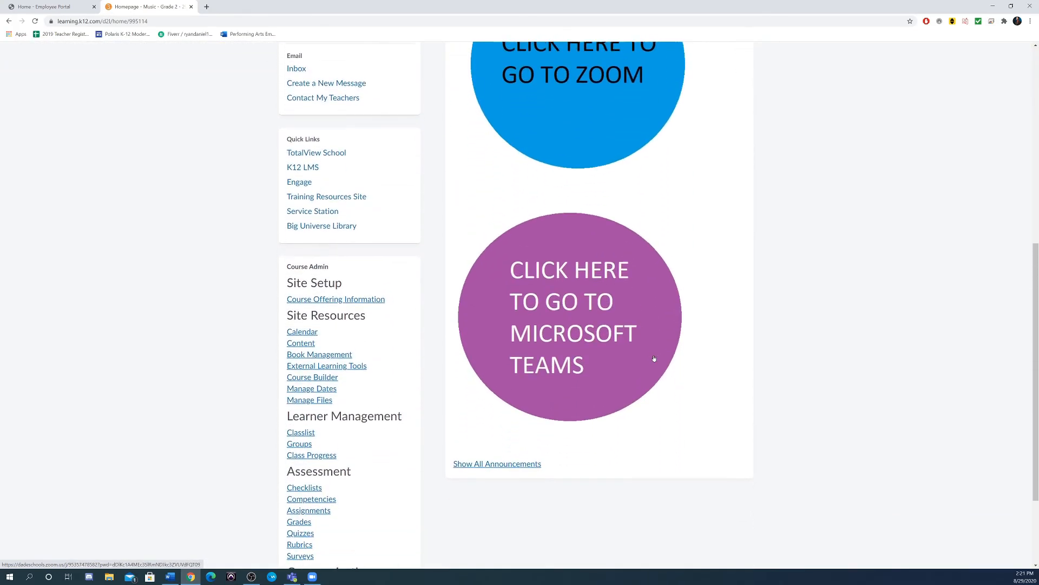
{"action": "scroll", "coordinate": [654, 357], "scroll_direction": "up", "scroll_amount": 4}
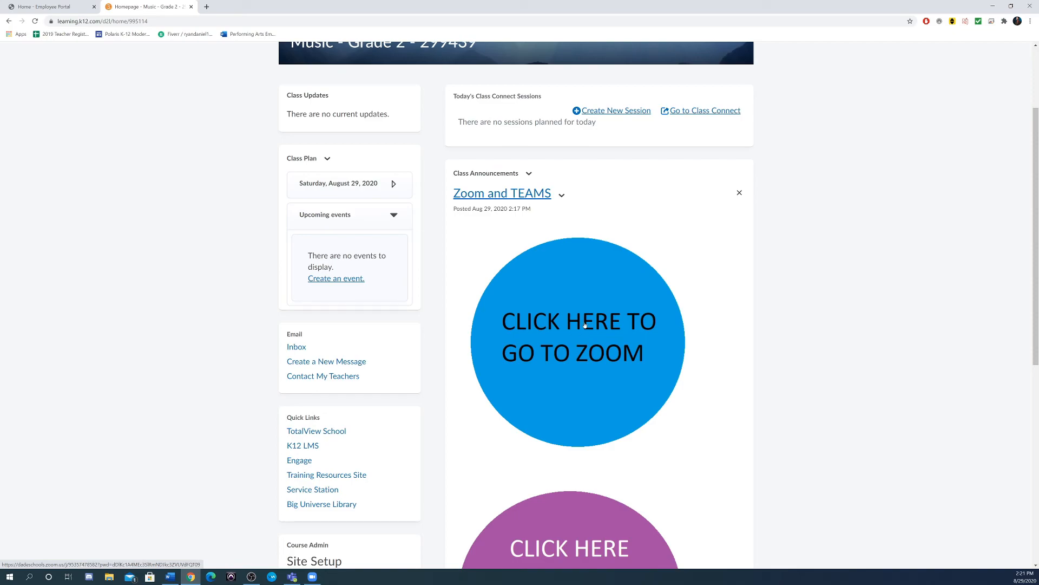
{"action": "scroll", "coordinate": [584, 325], "scroll_direction": "down", "scroll_amount": 2}
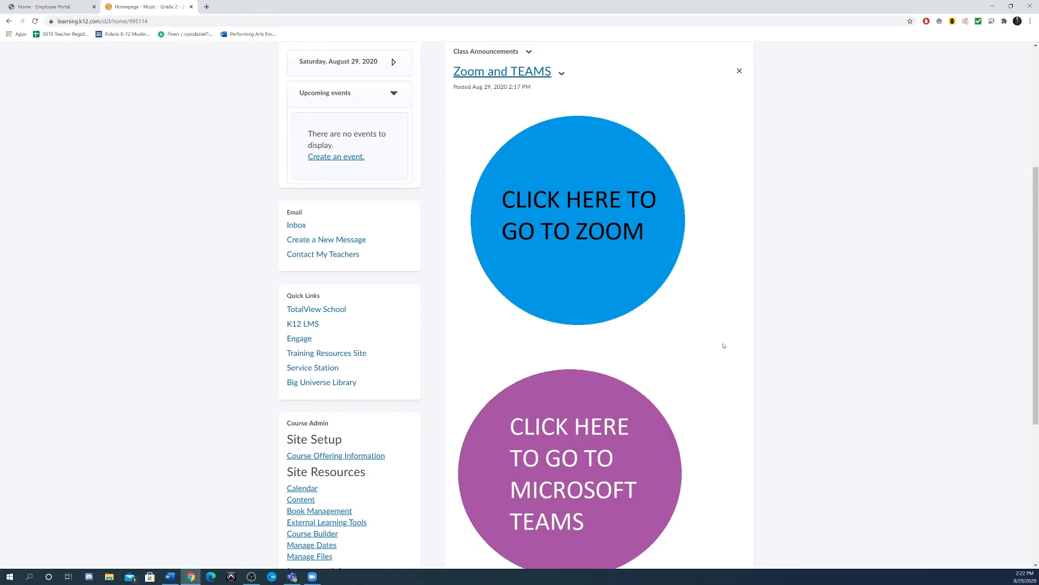
Step: Test the announcement's Zoom button, decline opening Zoom Meetings, and close the launched page
{"action": "left_click", "coordinate": [570, 224]}
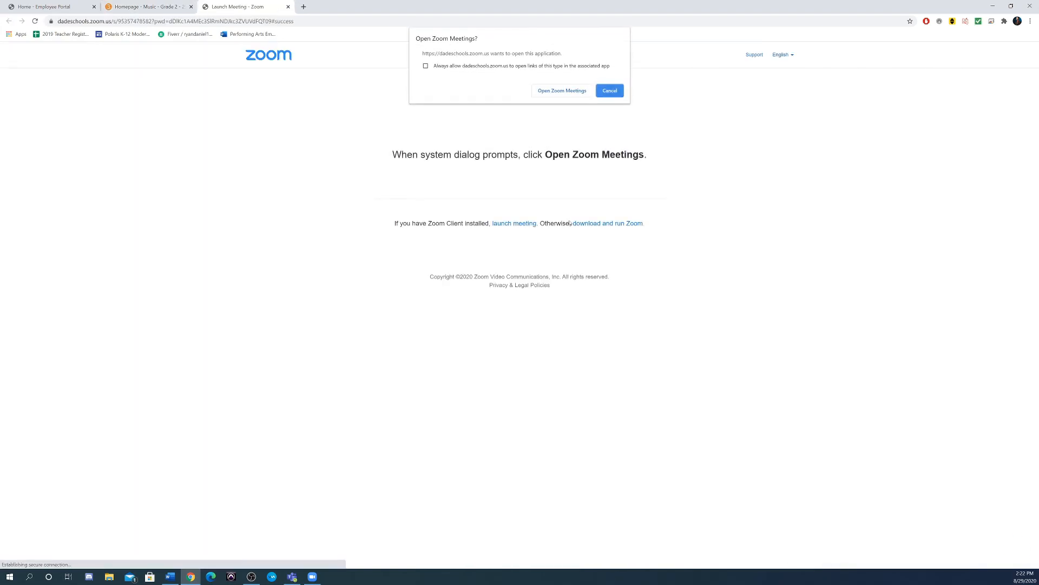
{"action": "left_click", "coordinate": [610, 91]}
{"action": "left_click", "coordinate": [288, 6]}
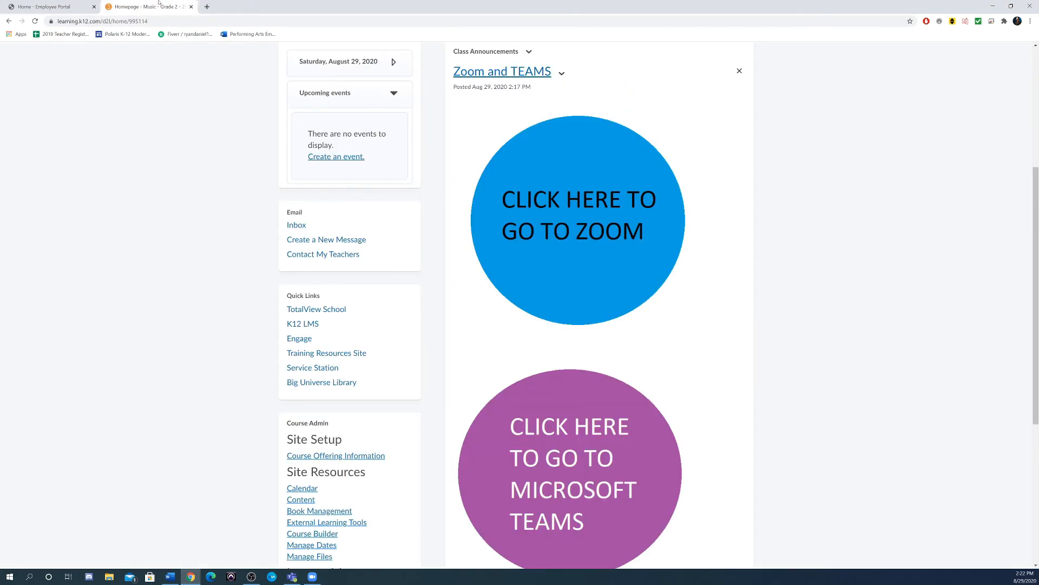
Step: Test the announcement's Microsoft Teams button by following its link
{"action": "scroll", "coordinate": [595, 267], "scroll_direction": "down", "scroll_amount": 1}
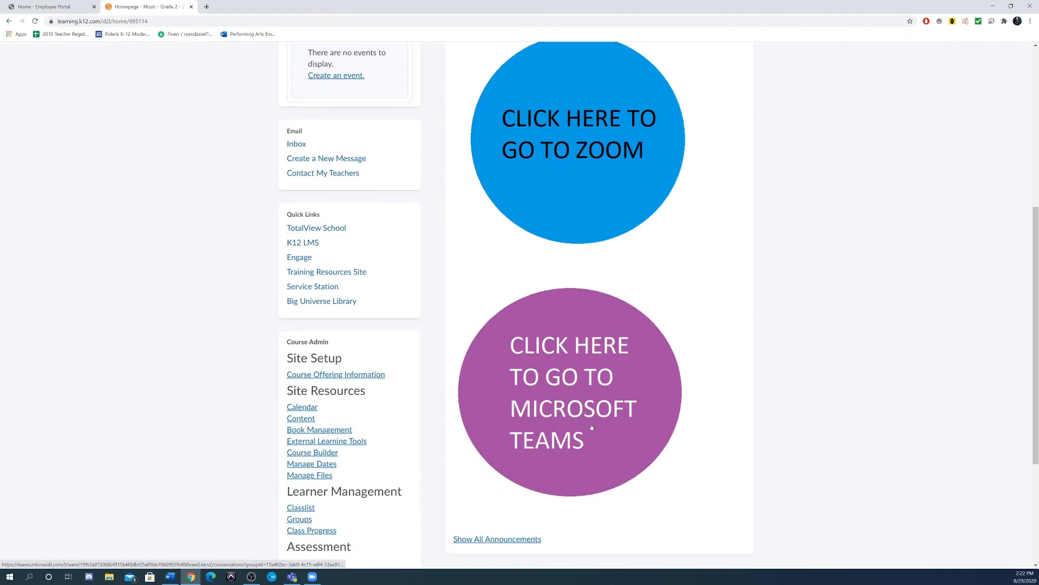
{"action": "left_click", "coordinate": [577, 388]}
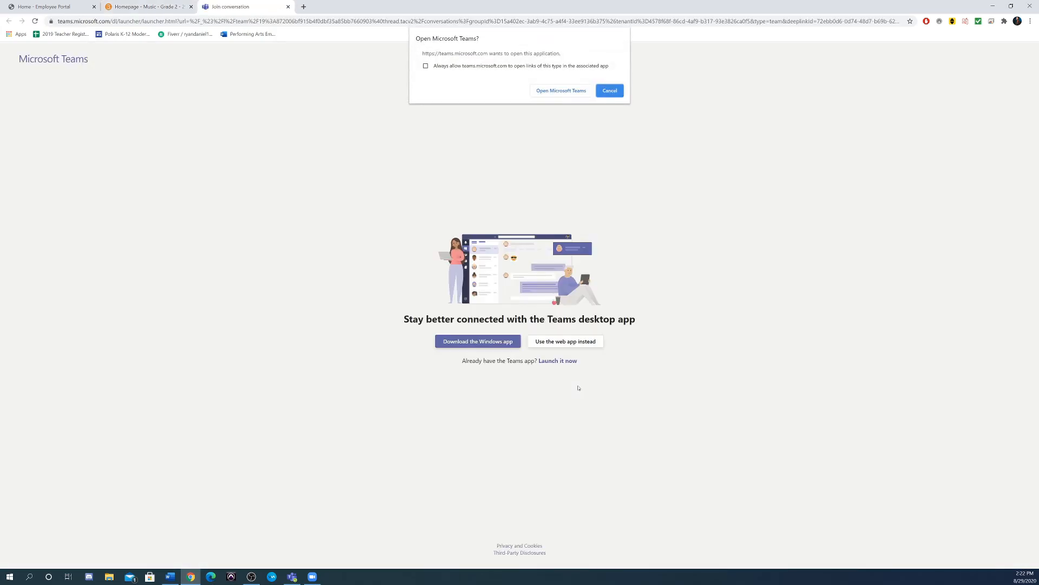